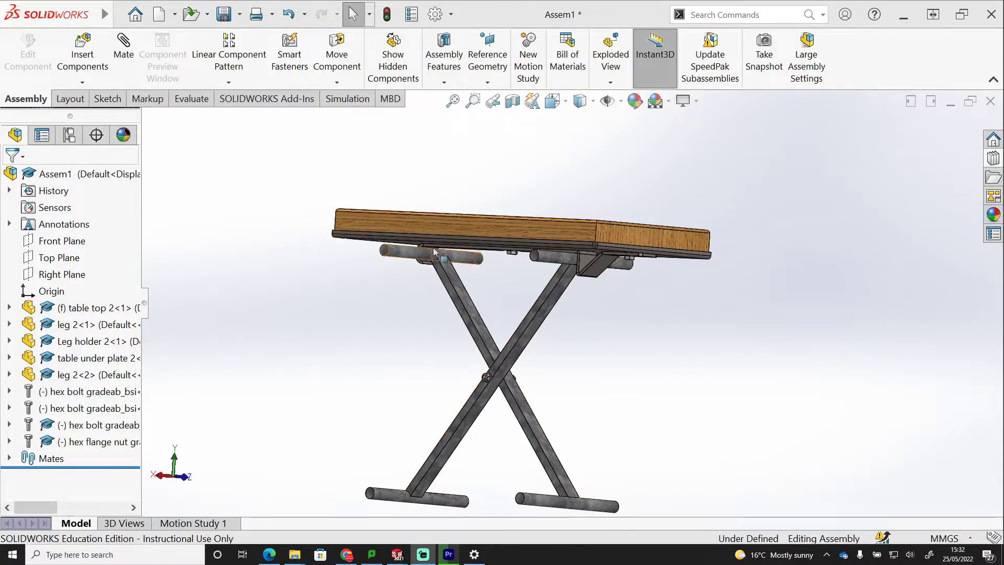
Select leg 2<2> in the folding-table assembly and turn the view to inspect it.
{"action": "left_click", "coordinate": [79, 376]}
{"action": "middle_click_drag", "start_coordinate": [601, 419], "coordinate": [625, 406]}
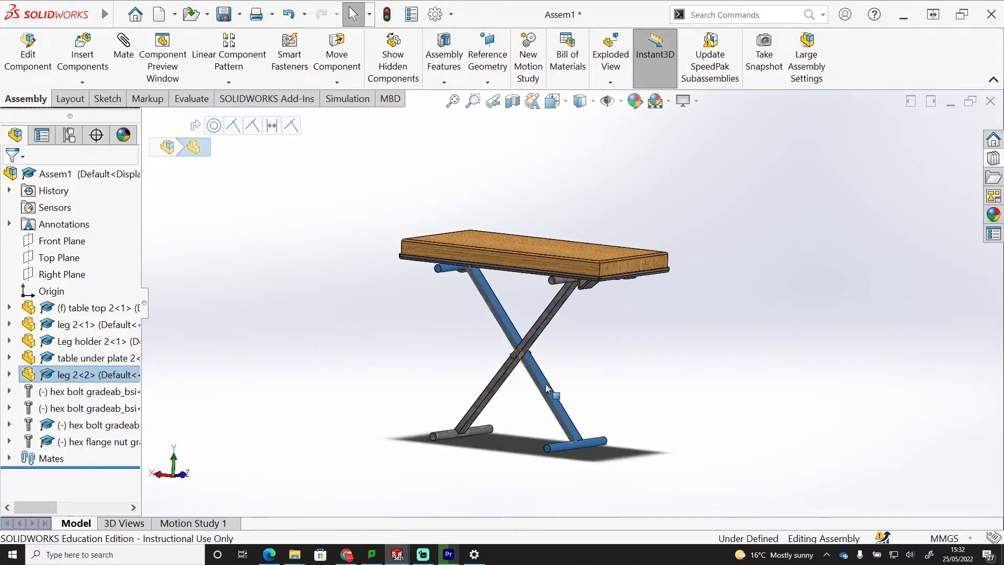
{"action": "scroll", "coordinate": [610, 374], "scroll_direction": "down", "scroll_amount": 3}
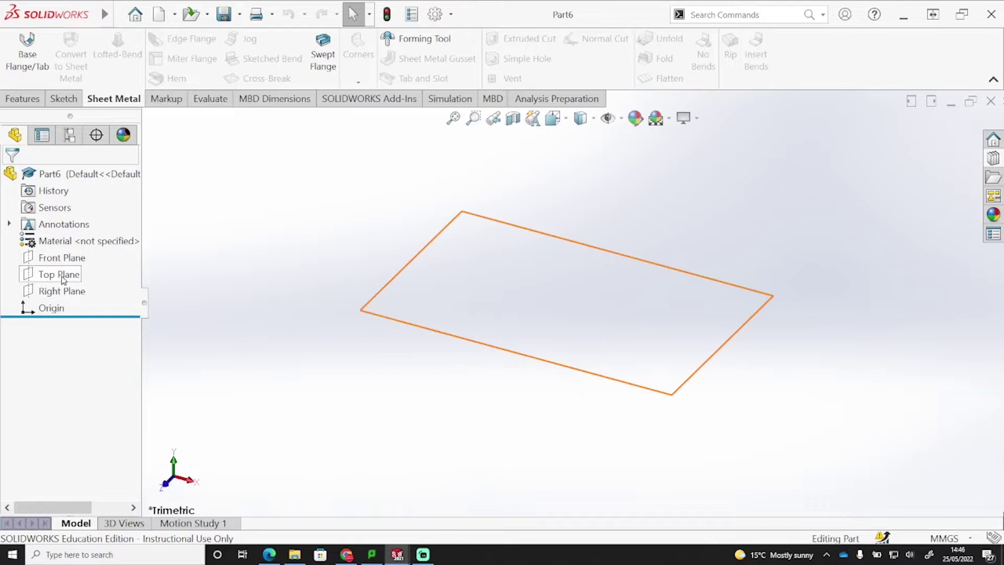
Start a sketch on the Front Plane and draw a vertical centerline up from the origin.
{"action": "left_click", "coordinate": [62, 258]}
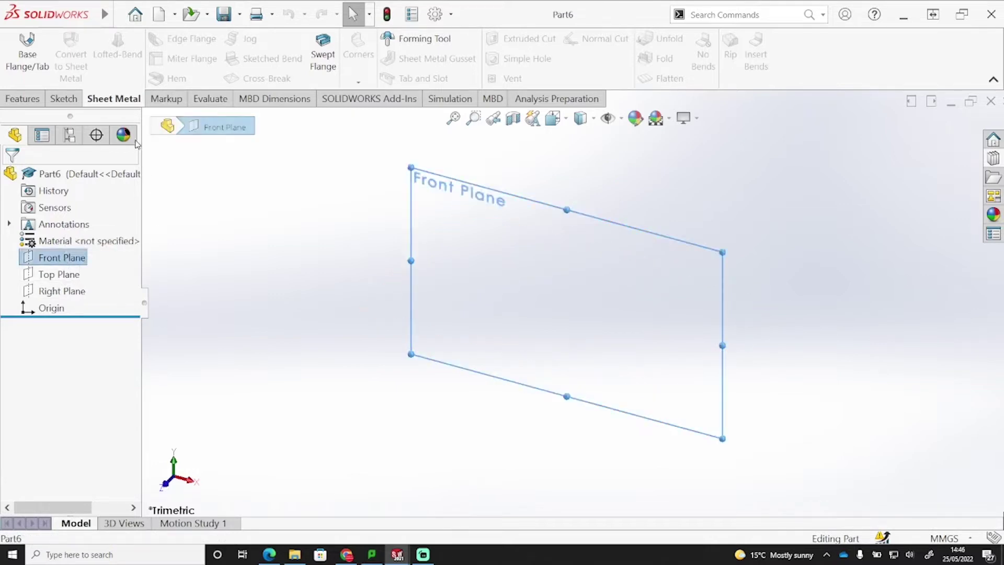
{"action": "left_click", "coordinate": [59, 99]}
{"action": "left_click", "coordinate": [18, 50]}
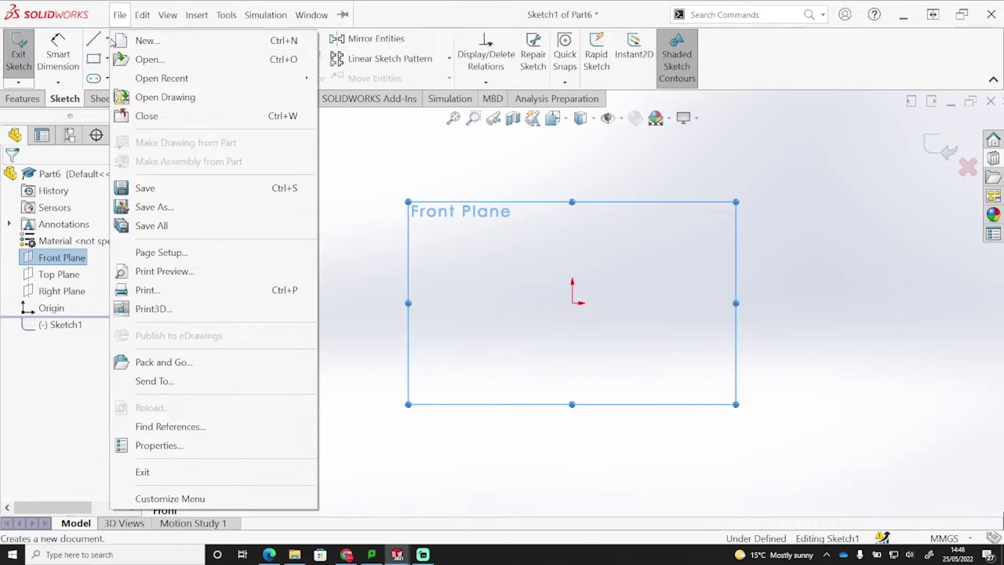
{"action": "left_click", "coordinate": [107, 39]}
{"action": "left_click", "coordinate": [113, 61]}
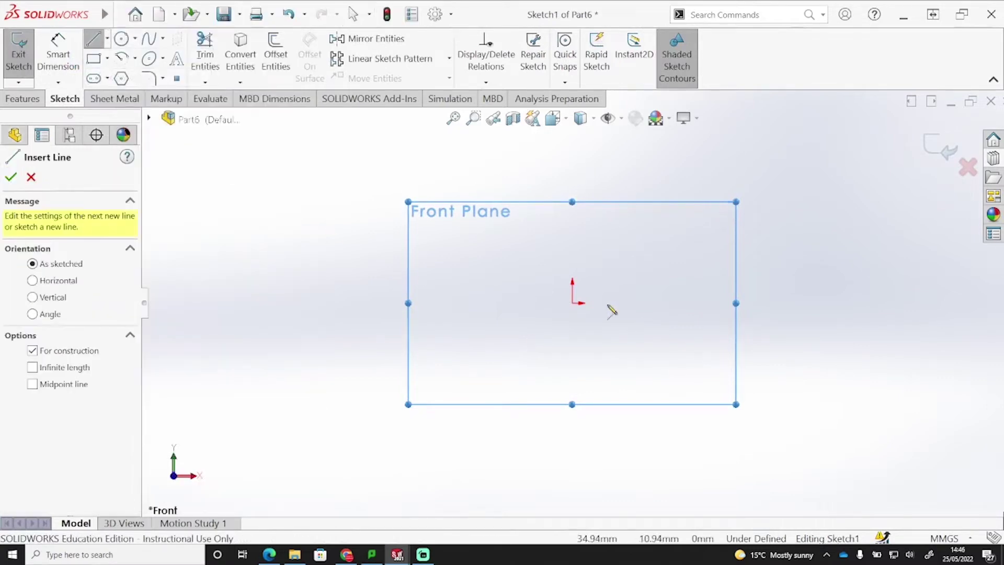
{"action": "left_click", "coordinate": [573, 304]}
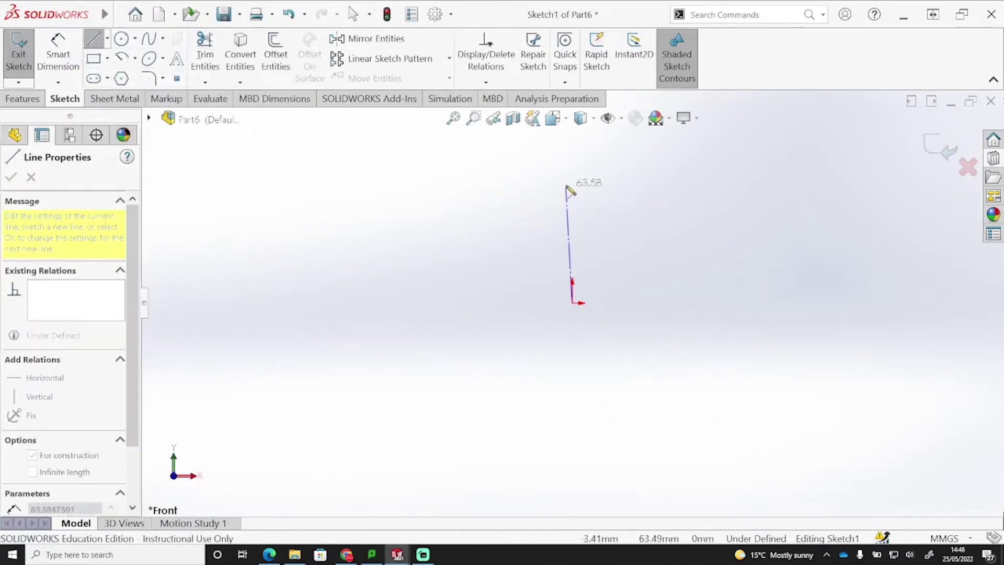
{"action": "left_click", "coordinate": [573, 167]}
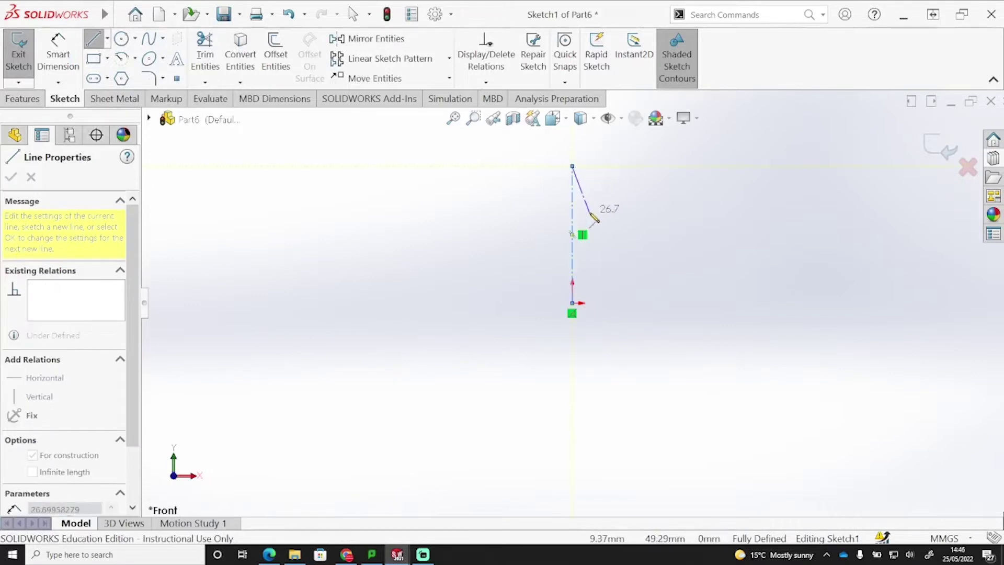
{"action": "key", "text": "Escape"}
{"action": "key", "text": "Escape"}
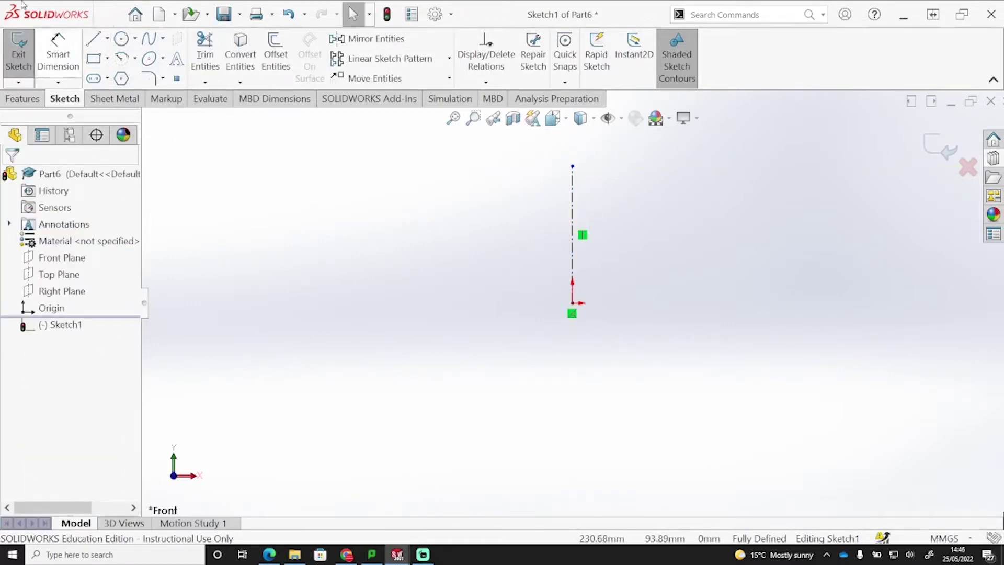
Dimension the vertical centerline to 545 mm.
{"action": "left_click", "coordinate": [58, 53]}
{"action": "left_click", "coordinate": [545, 241]}
{"action": "left_click", "coordinate": [518, 238]}
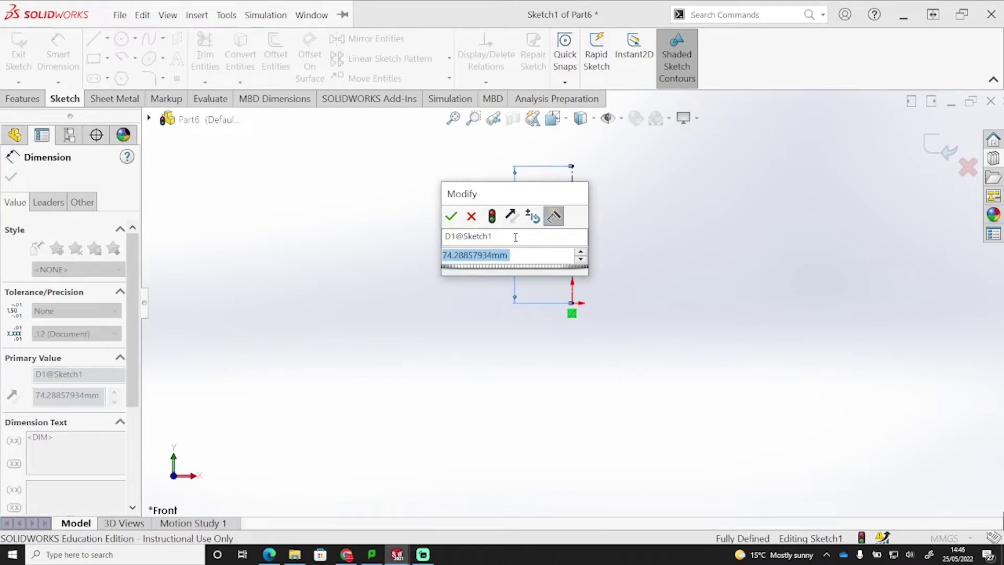
{"action": "type", "text": "545"}
{"action": "key", "text": "Return"}
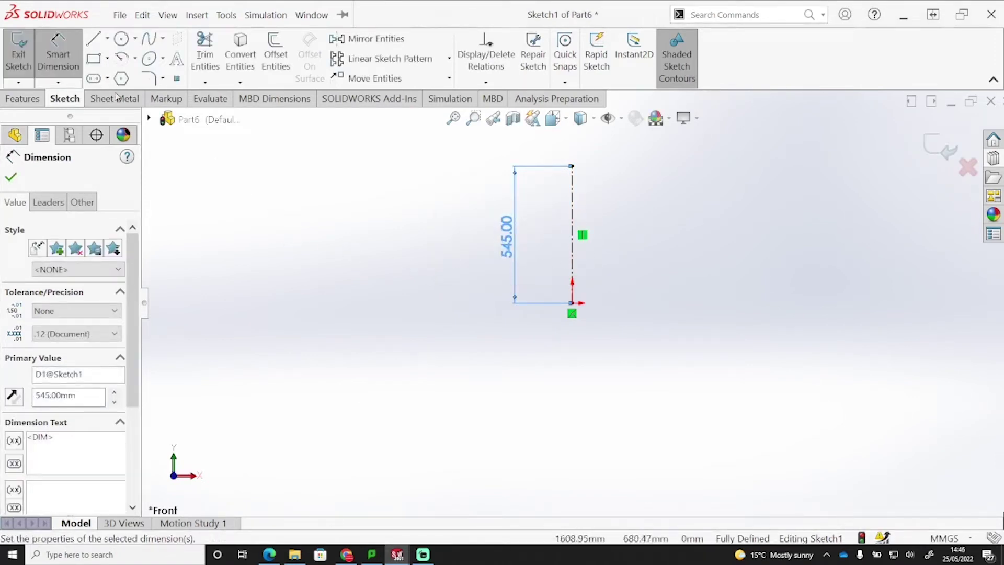
Draw a circle centred on each end of the centerline.
{"action": "left_click", "coordinate": [122, 39]}
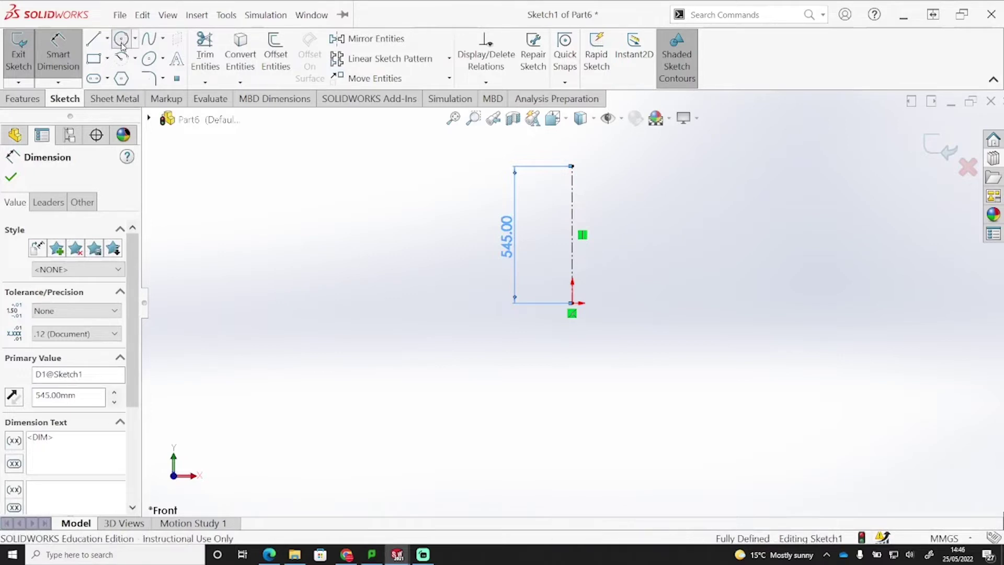
{"action": "left_click", "coordinate": [572, 166]}
{"action": "left_click", "coordinate": [587, 168]}
{"action": "left_click", "coordinate": [572, 303]}
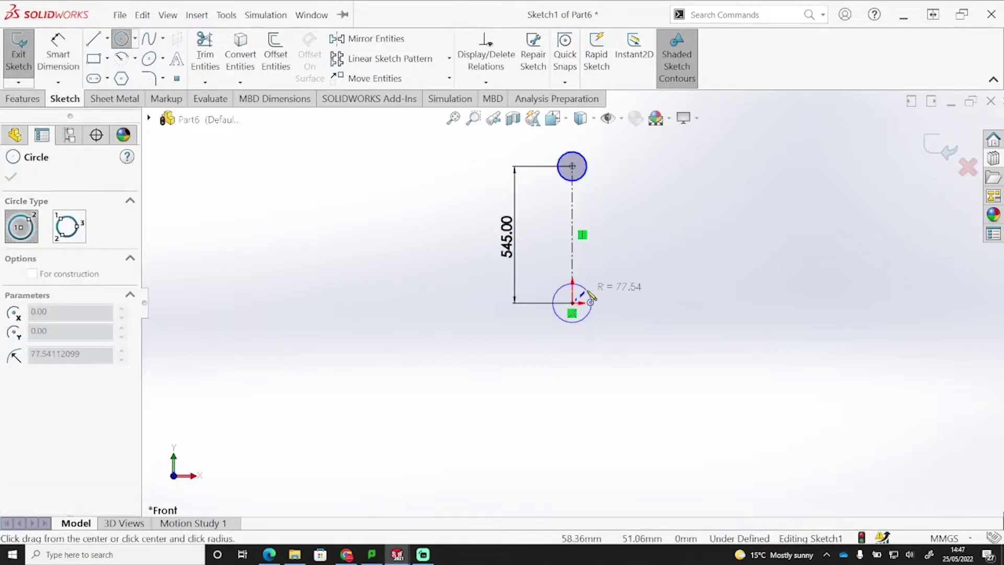
{"action": "left_click", "coordinate": [588, 313]}
{"action": "key", "text": "Escape"}
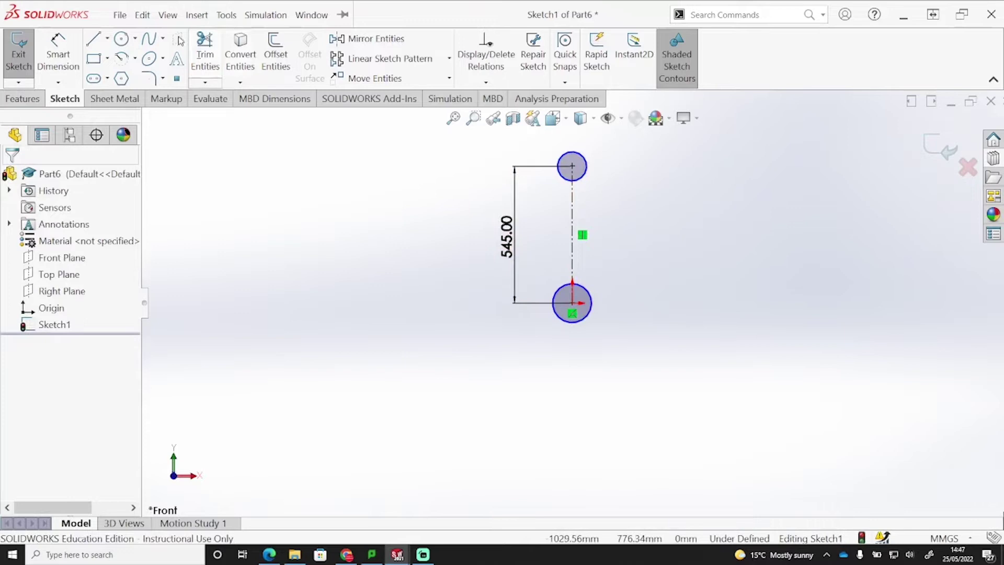
Dimension the bottom and top circles to Ø20 mm each.
{"action": "left_click", "coordinate": [61, 57]}
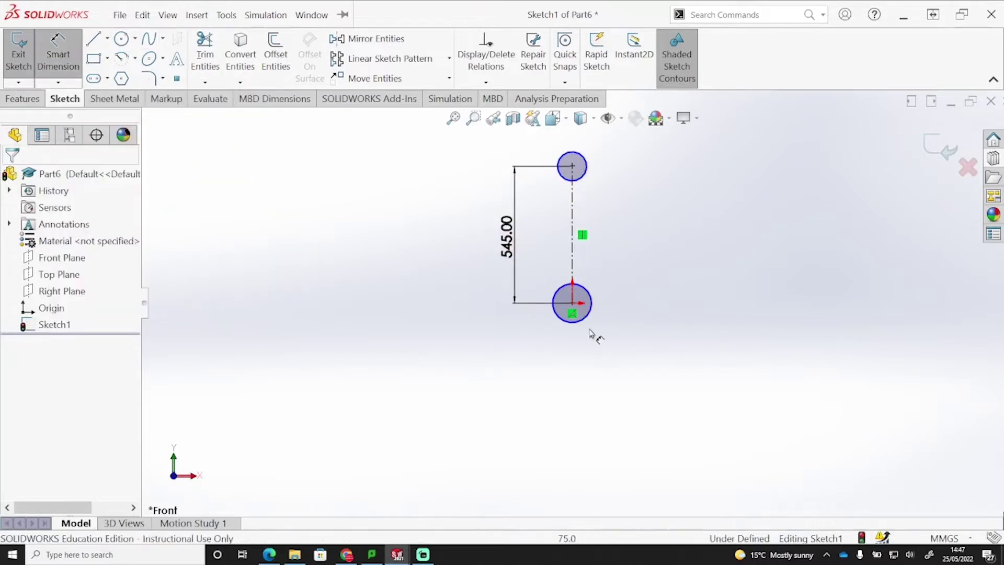
{"action": "left_click", "coordinate": [608, 301]}
{"action": "left_click", "coordinate": [627, 297]}
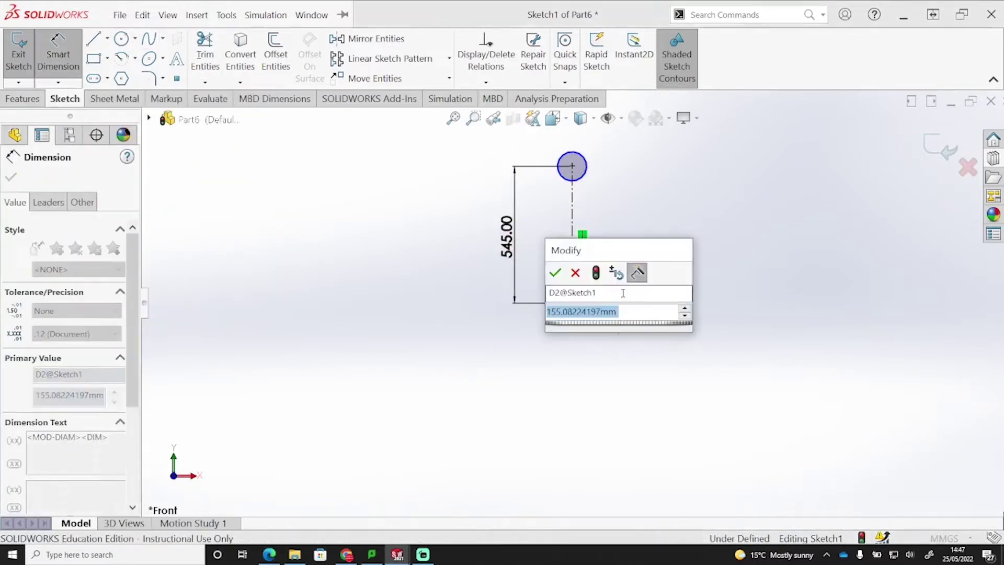
{"action": "type", "text": "20"}
{"action": "key", "text": "Return"}
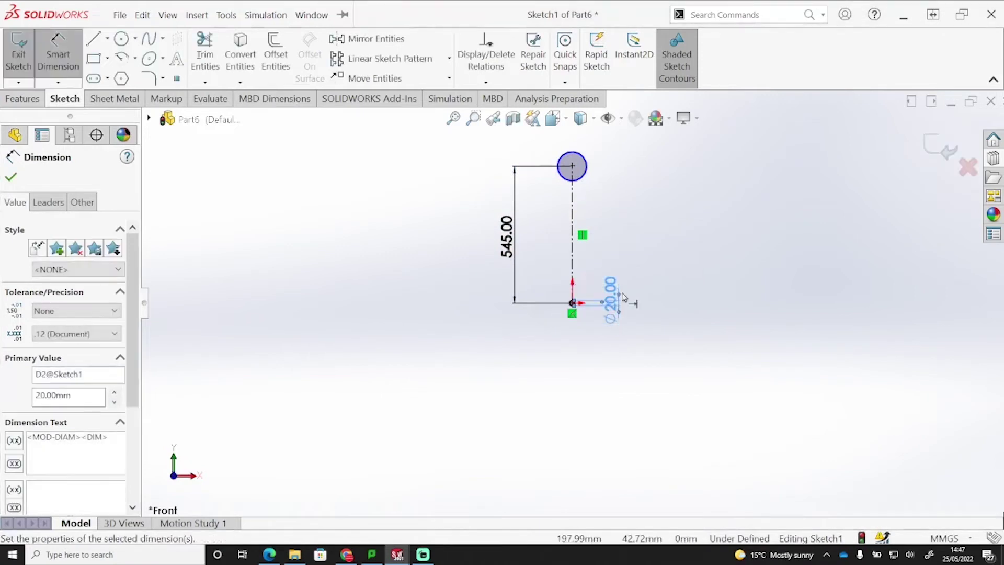
{"action": "left_click", "coordinate": [577, 168]}
{"action": "left_click", "coordinate": [618, 178]}
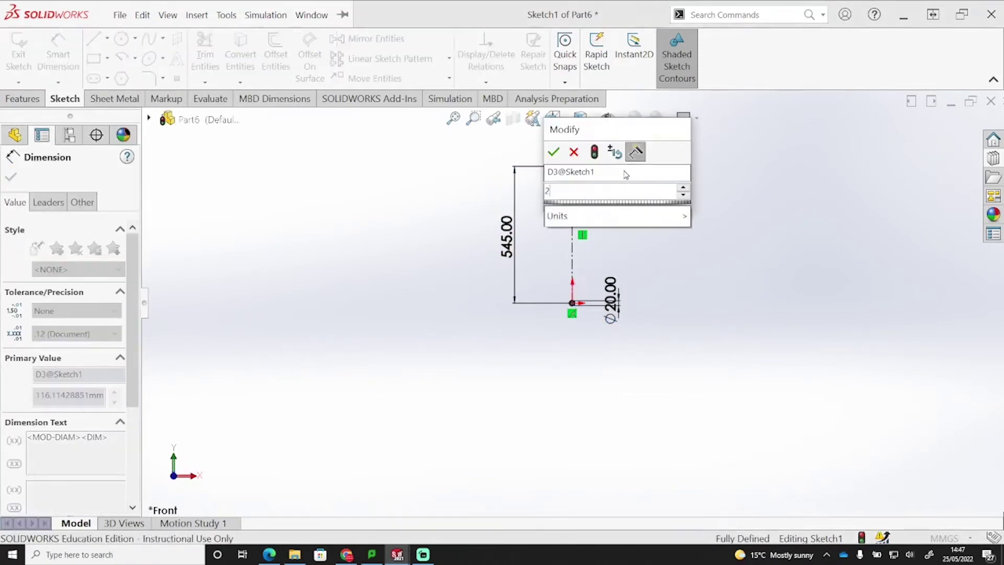
{"action": "type", "text": "20"}
{"action": "key", "text": "Return"}
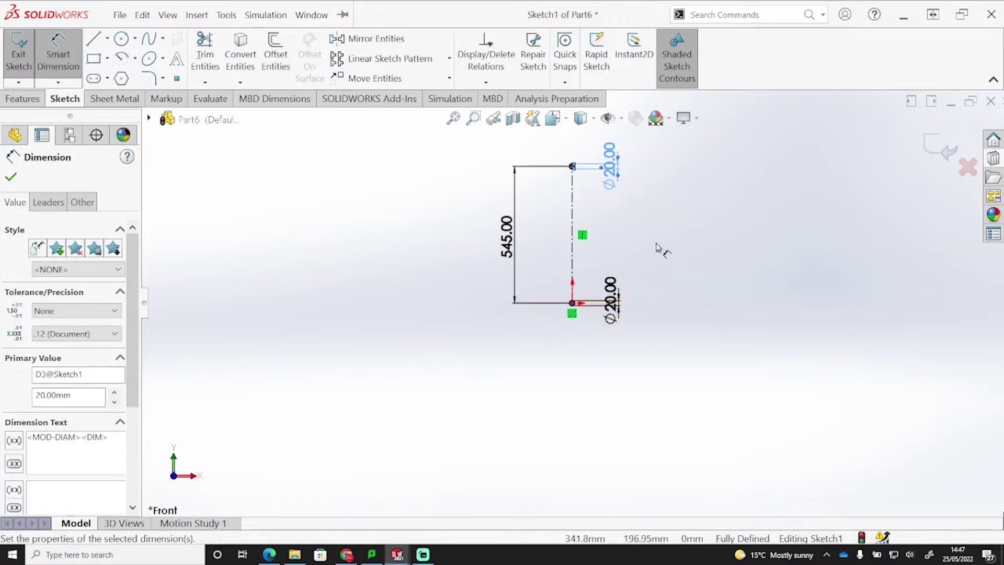
{"action": "key", "text": "Escape"}
{"action": "scroll", "coordinate": [640, 243], "scroll_direction": "down", "scroll_amount": 2}
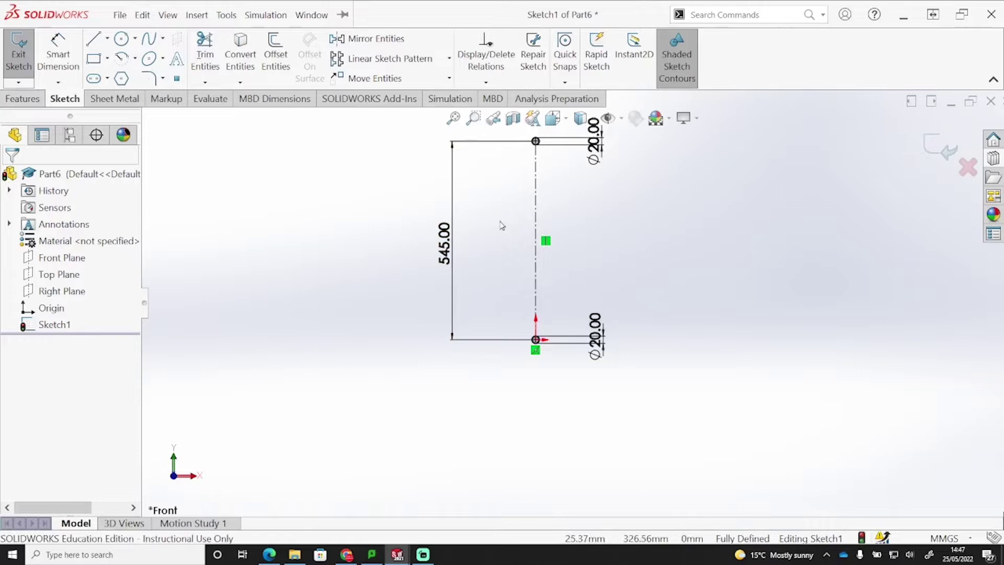
Extrude both circles 250 mm with a Mid Plane end condition into two rods.
{"action": "left_click", "coordinate": [27, 99]}
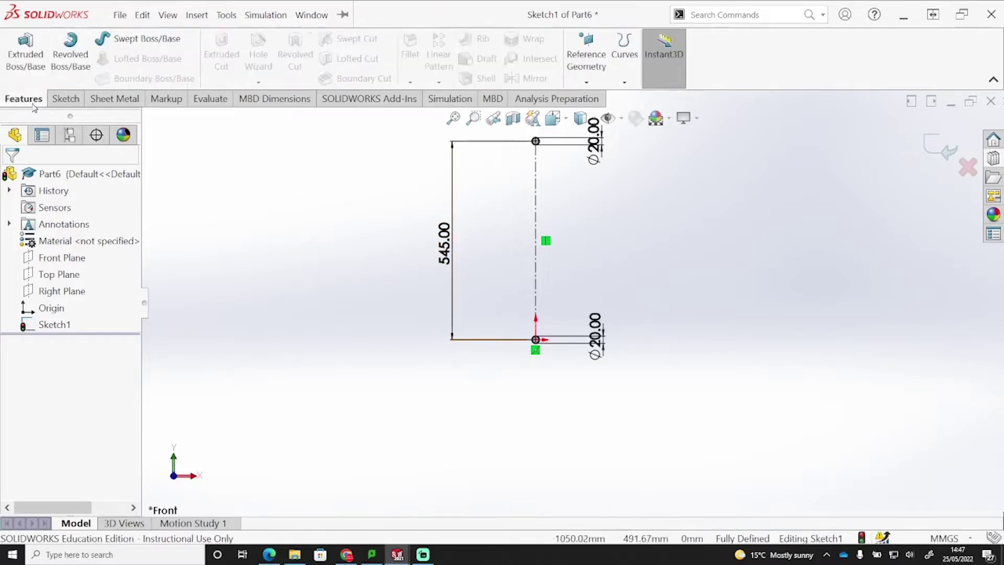
{"action": "left_click", "coordinate": [39, 56]}
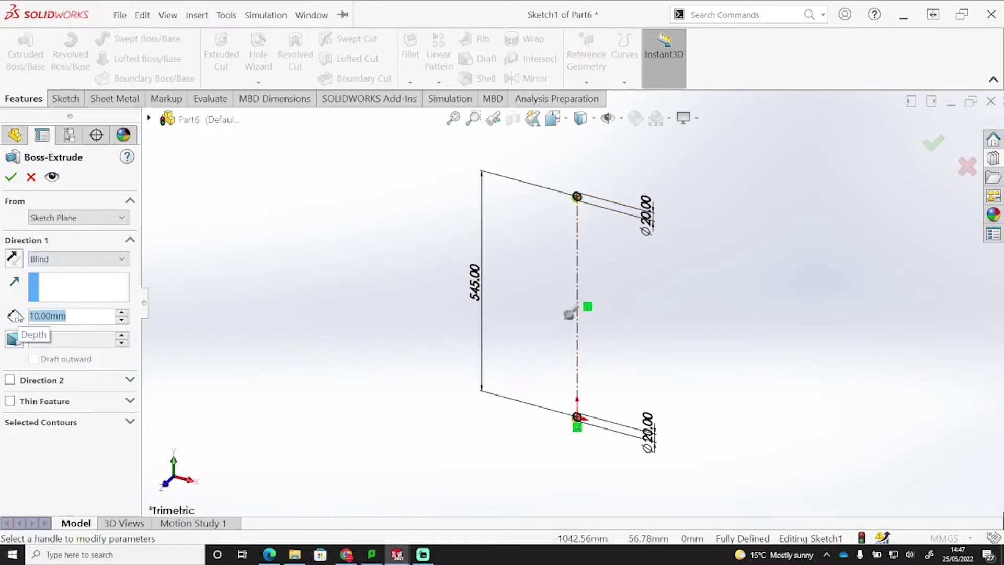
{"action": "type", "text": "250"}
{"action": "key", "text": "Return"}
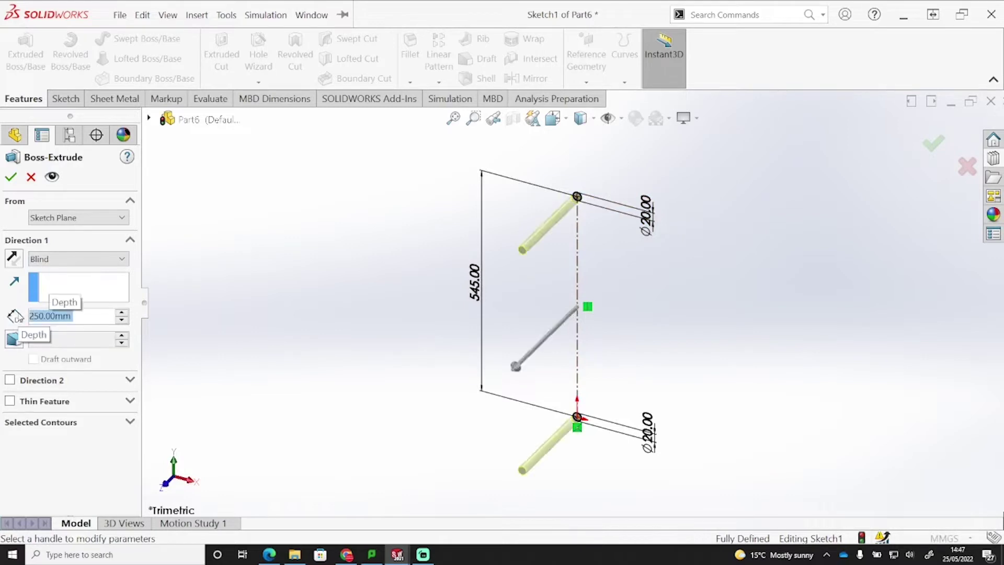
{"action": "middle_click_drag", "start_coordinate": [618, 290], "coordinate": [594, 251]}
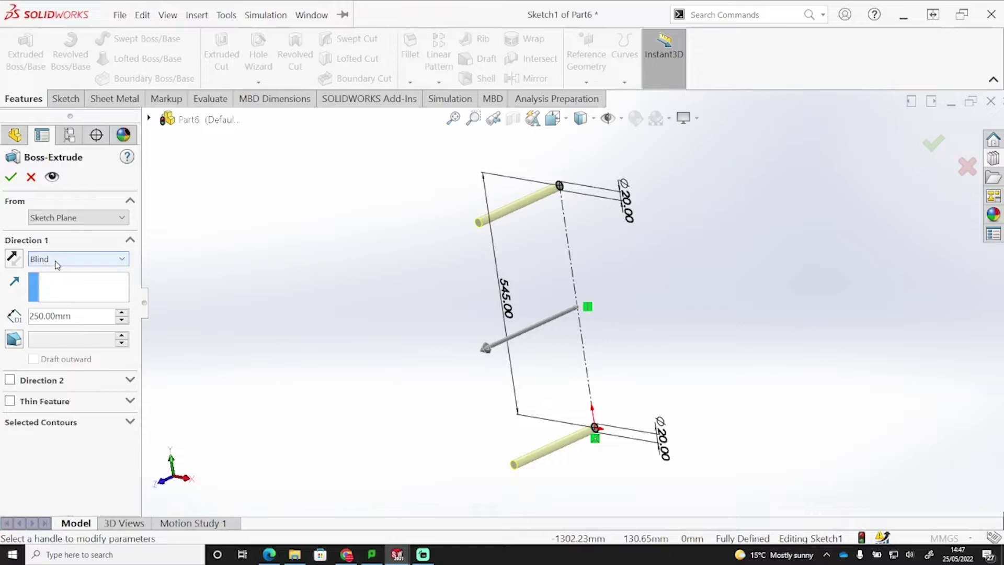
{"action": "left_click", "coordinate": [89, 266]}
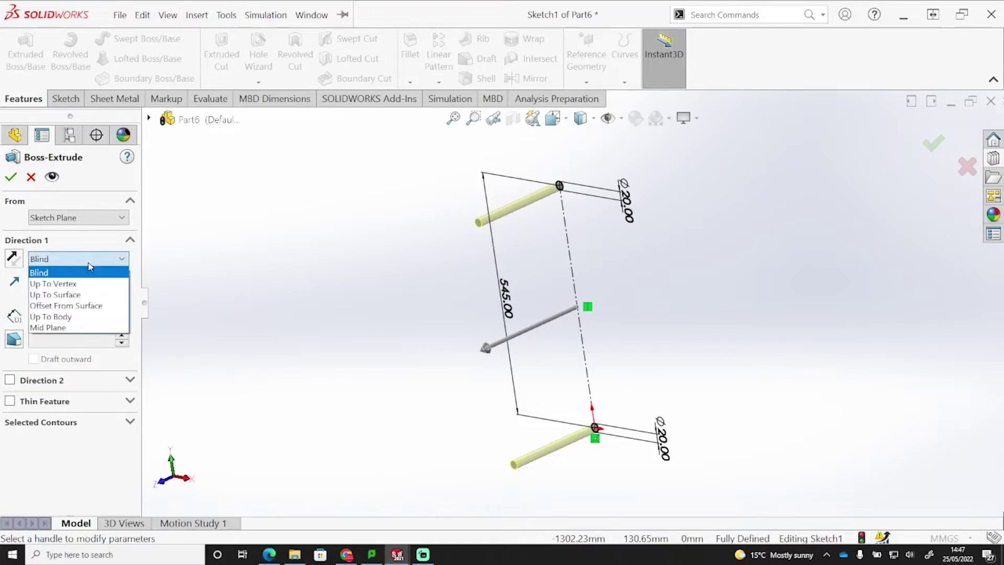
{"action": "left_click", "coordinate": [78, 327]}
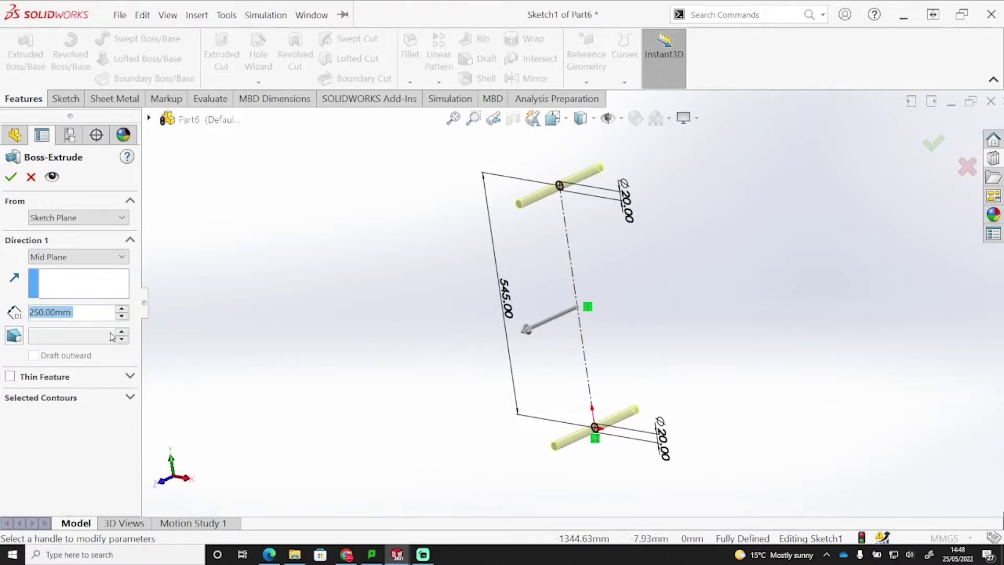
{"action": "left_click", "coordinate": [11, 178]}
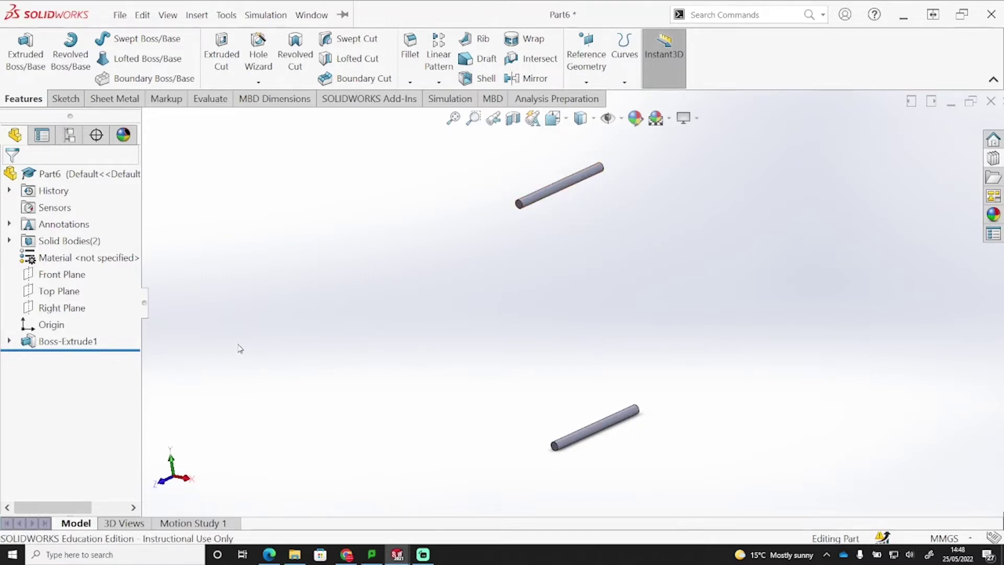
Start Sketch2 on the Front Plane and draw a vertical centerline from the top point to the origin.
{"action": "left_click", "coordinate": [61, 275]}
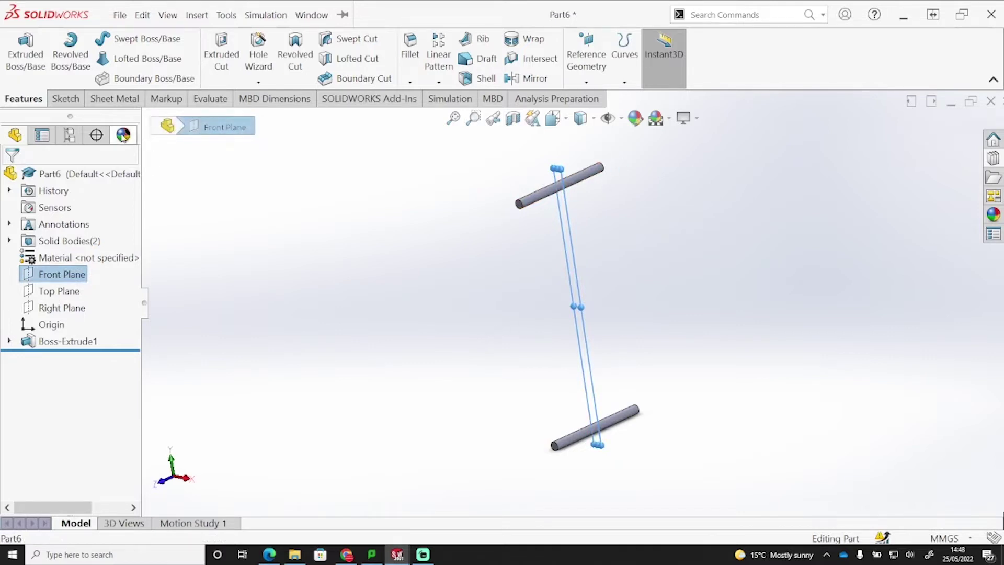
{"action": "left_click", "coordinate": [65, 99]}
{"action": "left_click", "coordinate": [20, 48]}
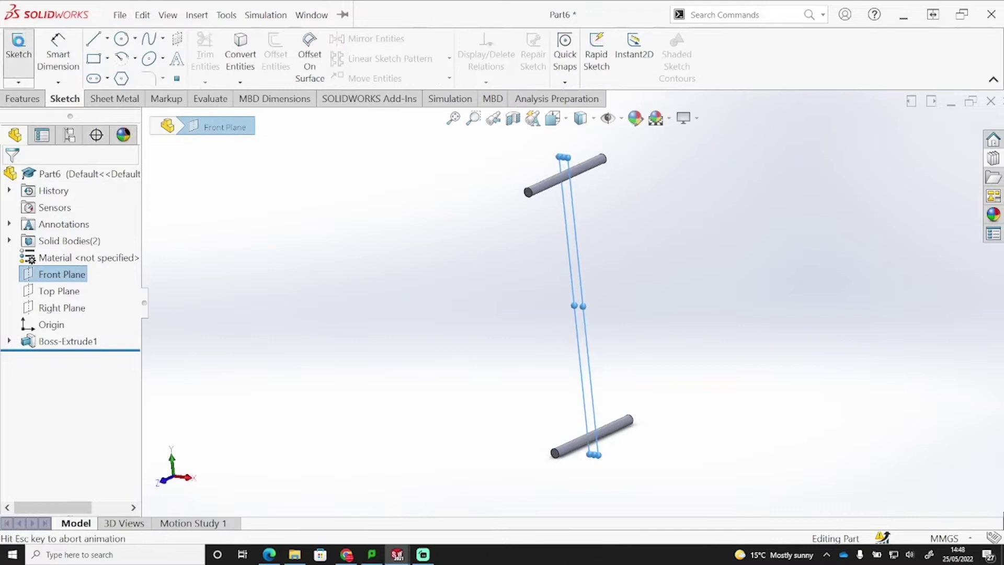
{"action": "left_click", "coordinate": [107, 38]}
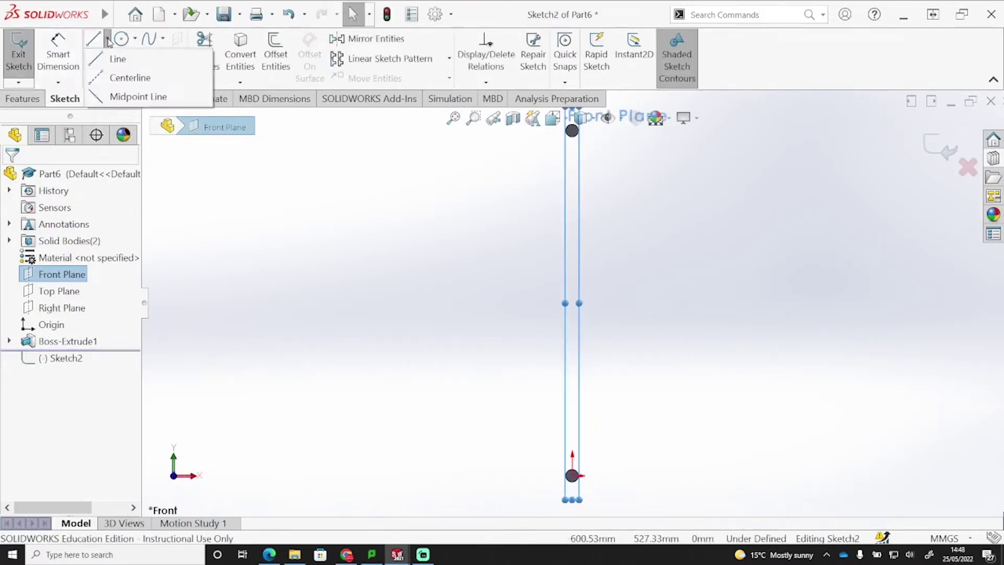
{"action": "left_click", "coordinate": [130, 76]}
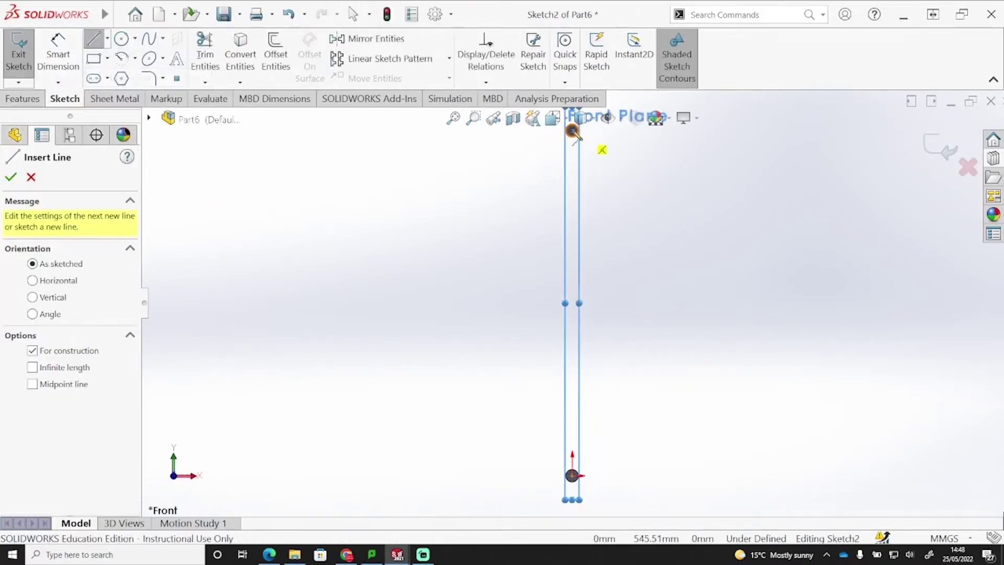
{"action": "left_click", "coordinate": [572, 131]}
{"action": "left_click", "coordinate": [572, 475]}
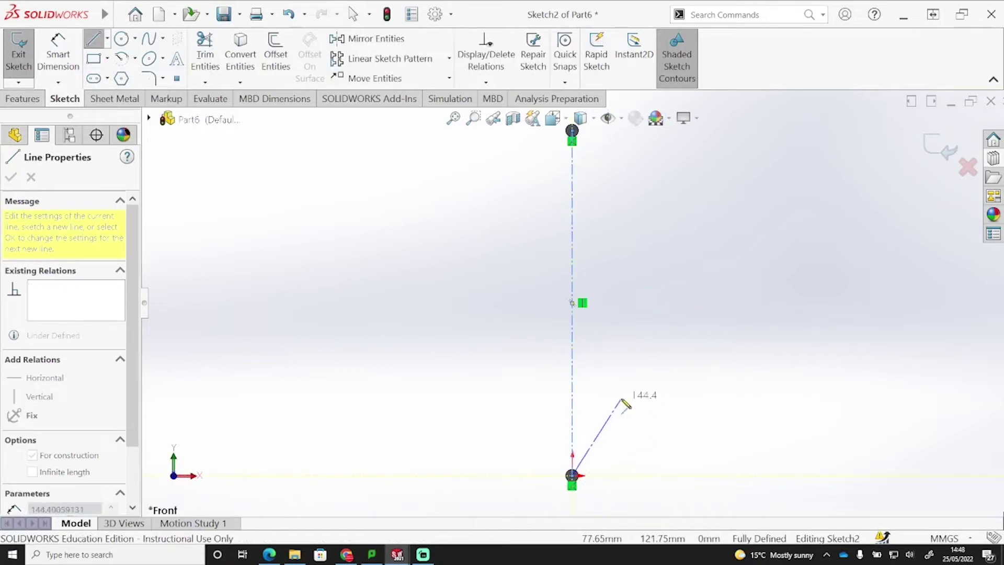
{"action": "key", "text": "Escape"}
{"action": "scroll", "coordinate": [570, 148], "scroll_direction": "down", "scroll_amount": 2}
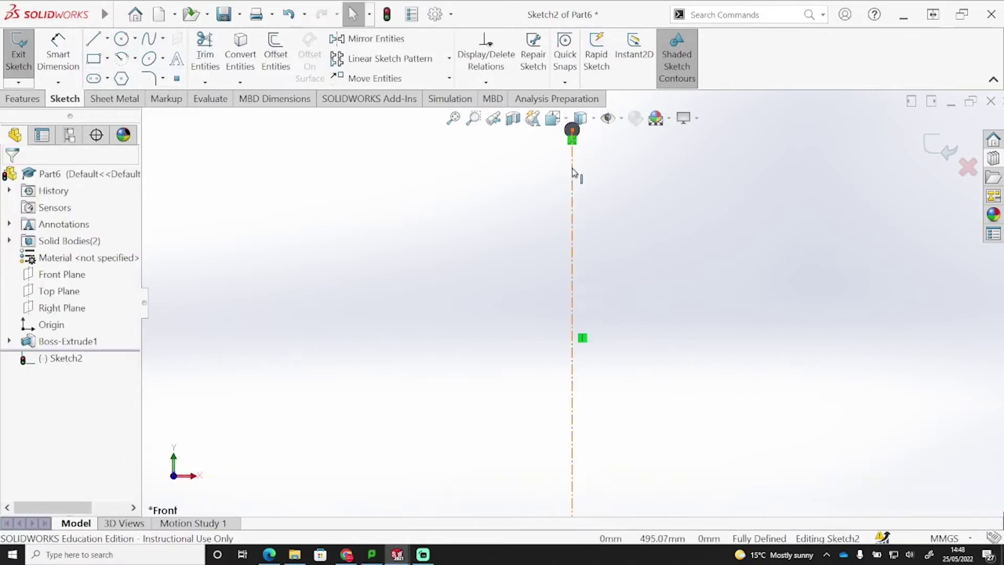
{"action": "left_click", "coordinate": [572, 139]}
Offset the centerline 7.5 mm bi-directionally into two parallel lines.
{"action": "left_click", "coordinate": [574, 226]}
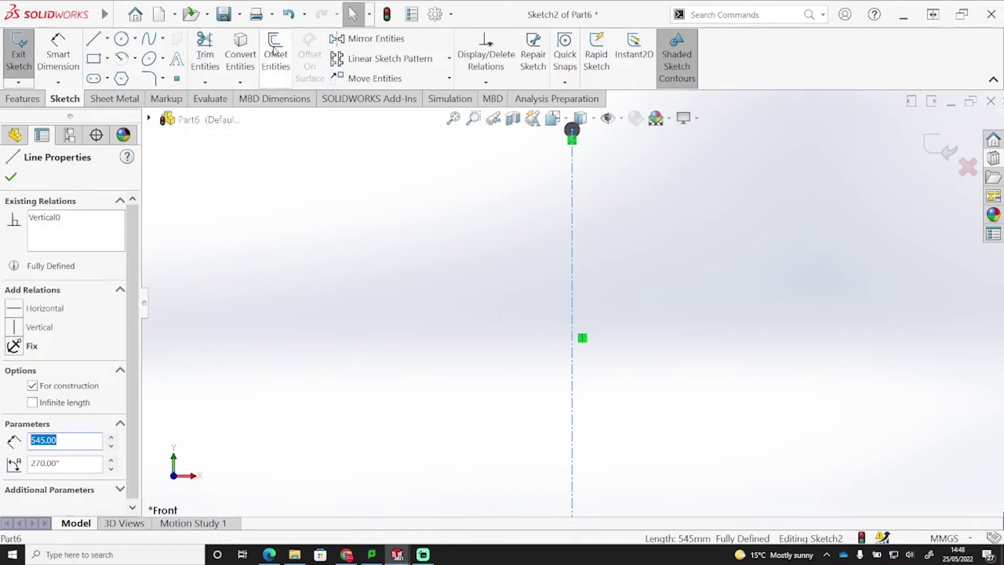
{"action": "left_click", "coordinate": [274, 51]}
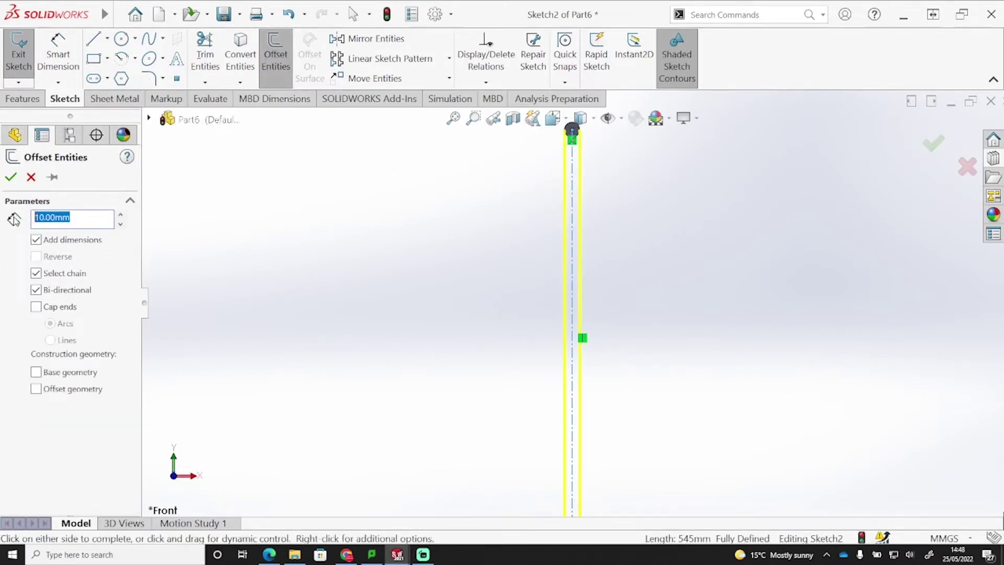
{"action": "type", "text": "7"}
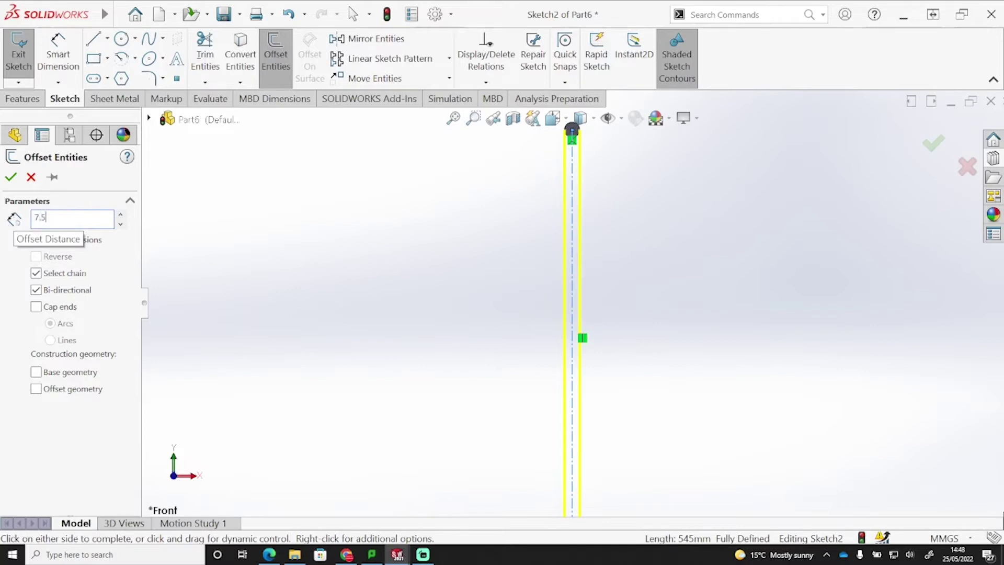
{"action": "type", "text": ".5"}
{"action": "key", "text": "Return"}
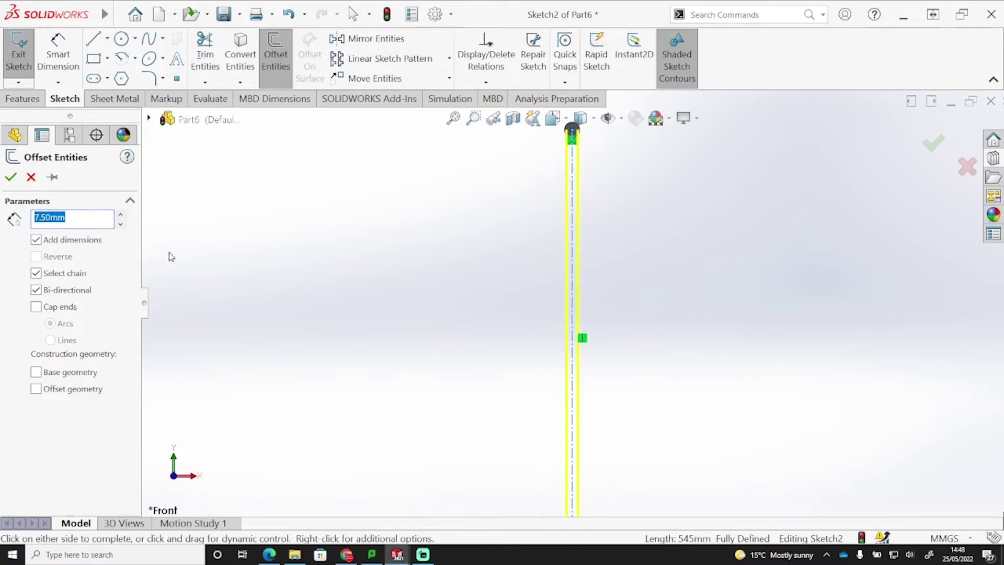
{"action": "left_click", "coordinate": [38, 291]}
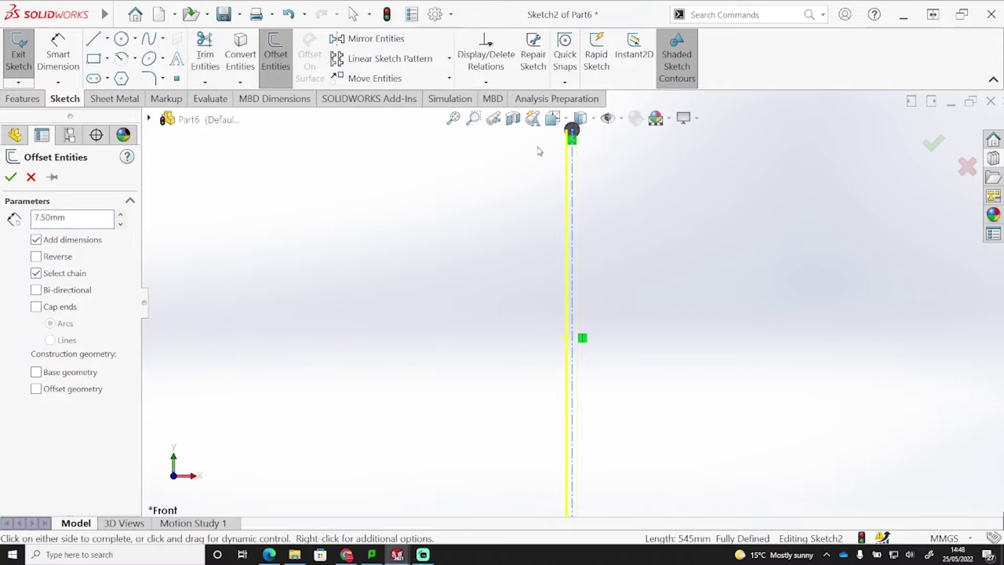
{"action": "left_click", "coordinate": [37, 290]}
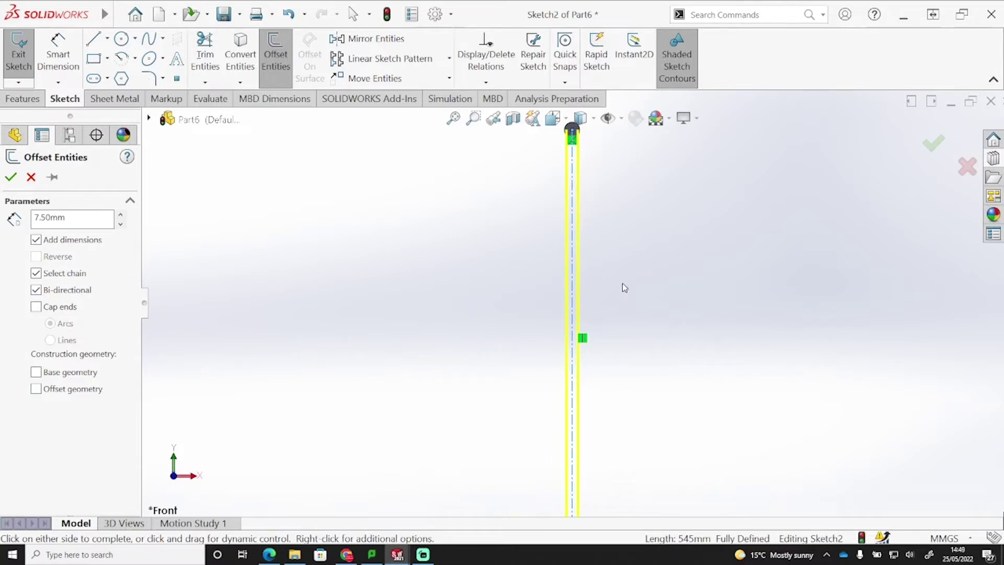
{"action": "scroll", "coordinate": [645, 291], "scroll_direction": "up", "scroll_amount": 2}
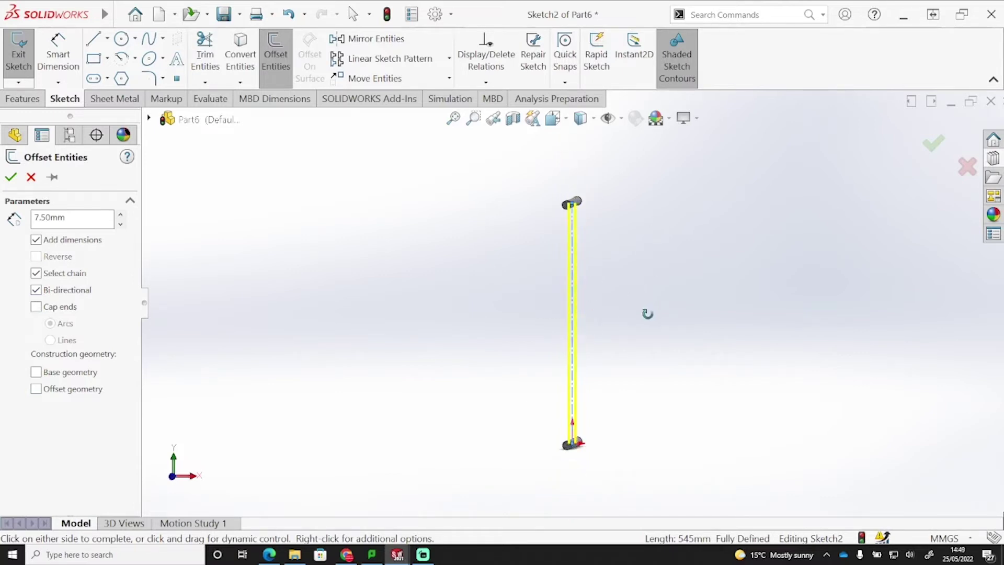
{"action": "left_click", "coordinate": [11, 177]}
{"action": "middle_click_drag", "start_coordinate": [543, 262], "coordinate": [567, 180]}
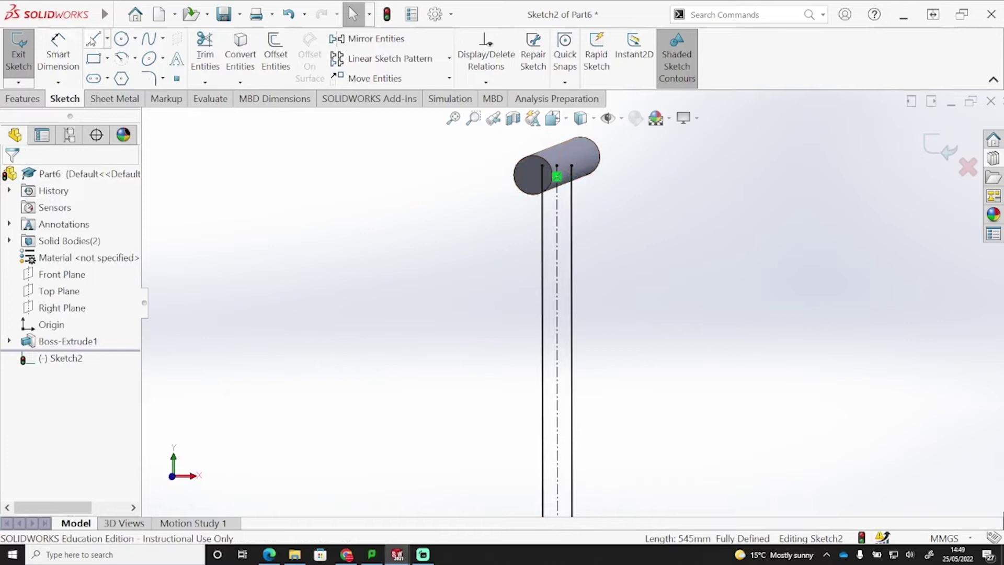
Draw lines across the top and bottom rod ends to close the 15 mm-wide outline.
{"action": "key", "text": "l"}
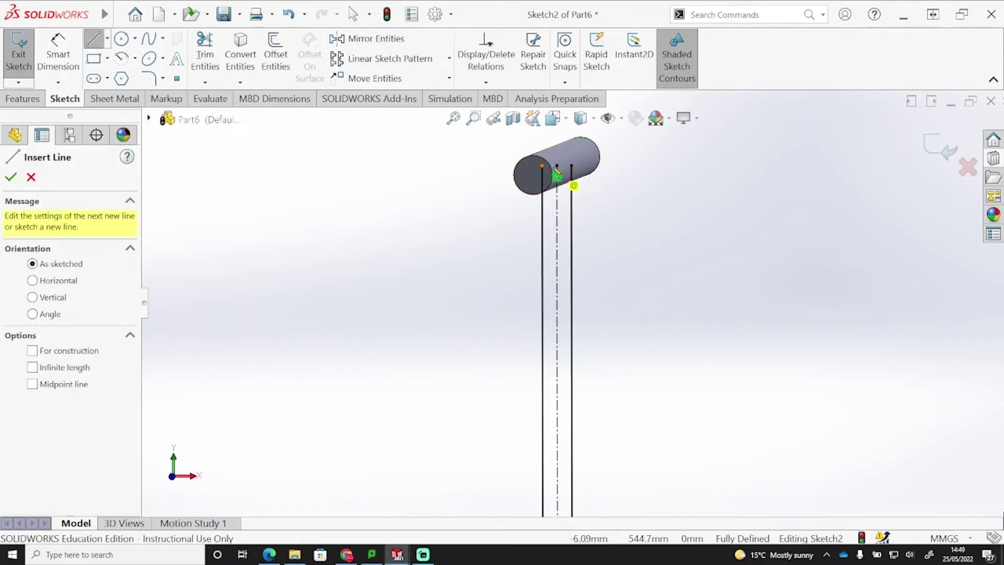
{"action": "left_click", "coordinate": [556, 172]}
{"action": "middle_click_drag", "start_coordinate": [560, 314], "coordinate": [579, 437]}
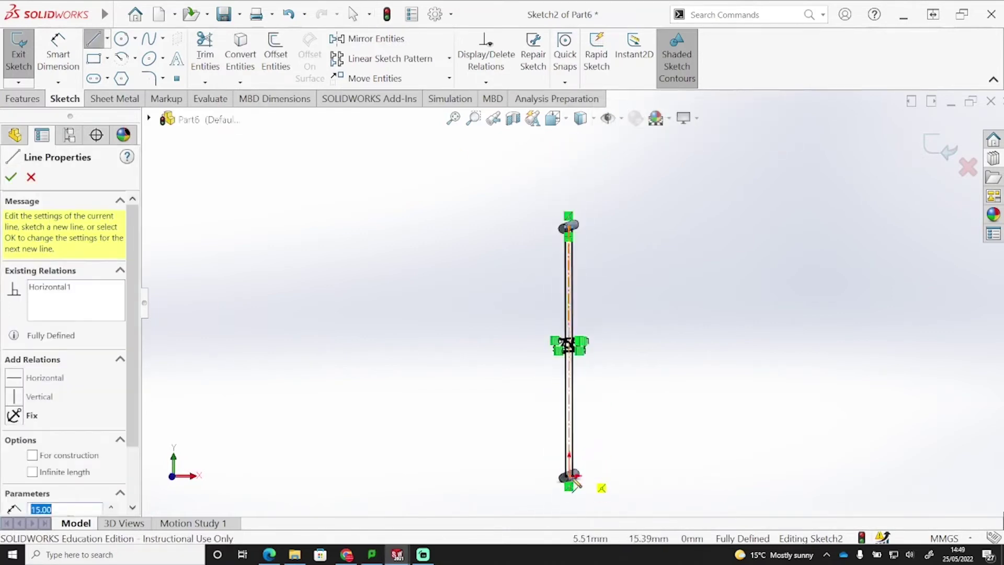
{"action": "middle_click_drag", "start_coordinate": [574, 480], "coordinate": [565, 358]}
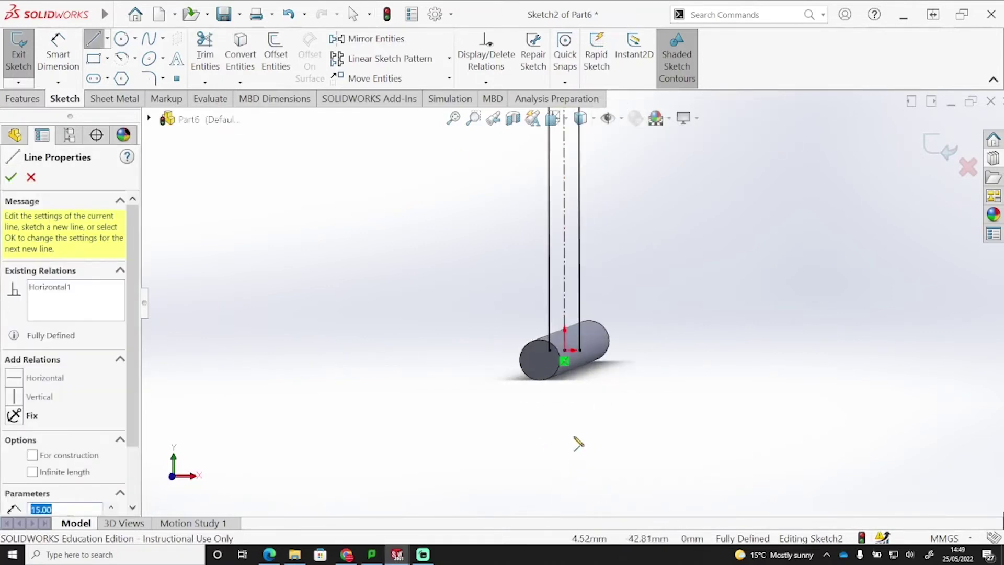
{"action": "left_click", "coordinate": [550, 350]}
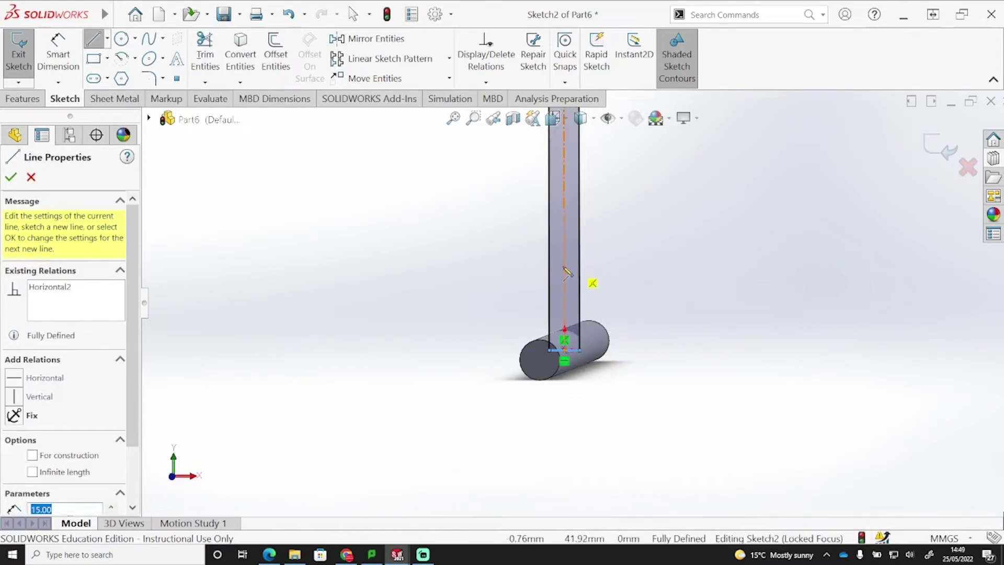
Extrude the closed outline 30 mm into a bar merged with the two rods.
{"action": "key", "text": "ctrl+8"}
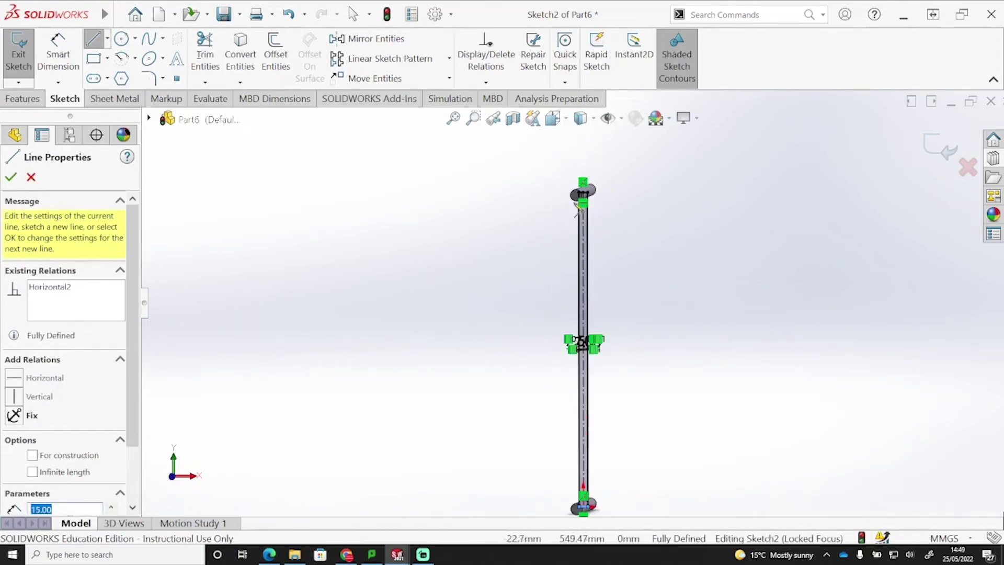
{"action": "scroll", "coordinate": [617, 334], "scroll_direction": "down", "scroll_amount": 3}
{"action": "left_click", "coordinate": [25, 99]}
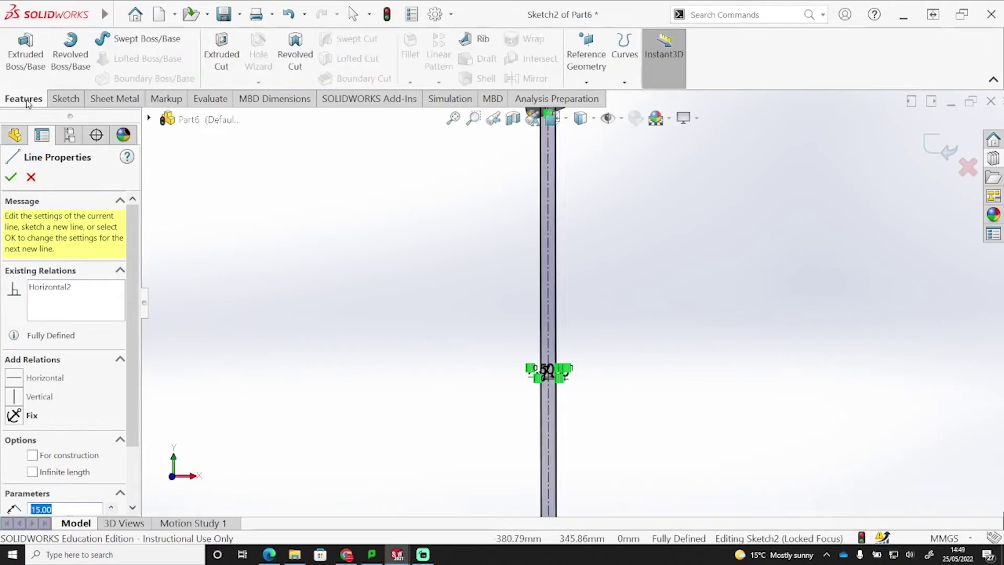
{"action": "left_click", "coordinate": [25, 52]}
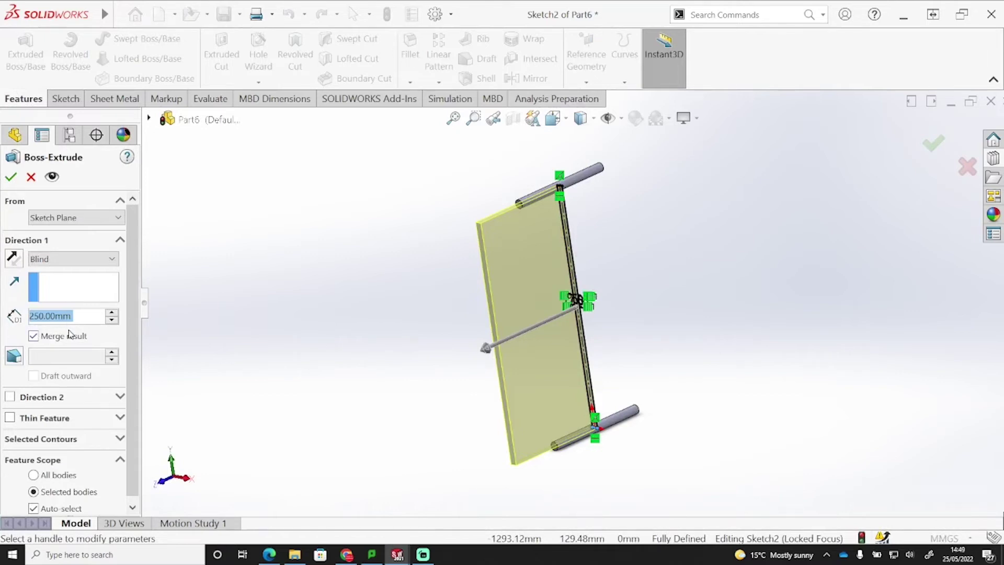
{"action": "type", "text": "15"}
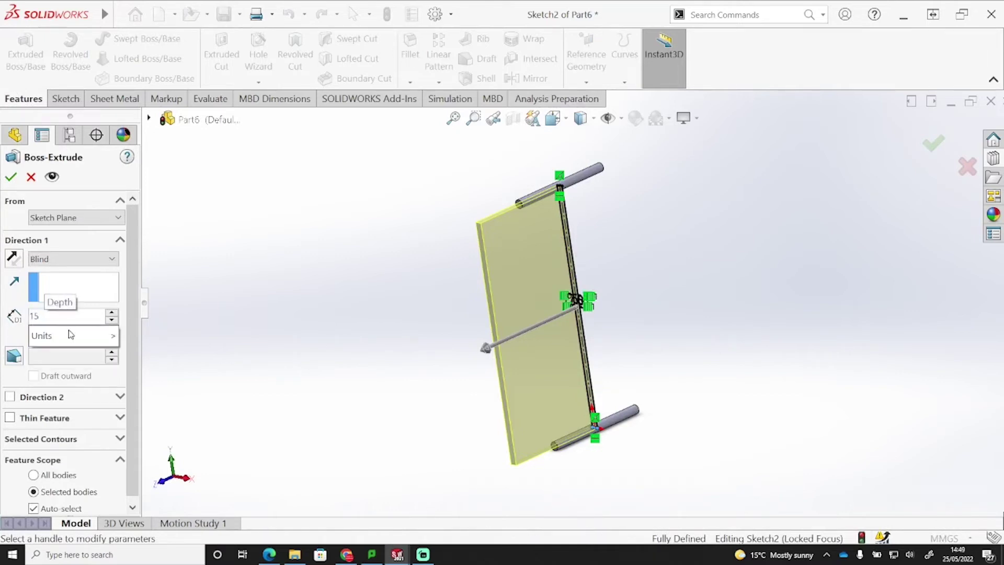
{"action": "key", "text": "BackSpace"}
{"action": "key", "text": "BackSpace"}
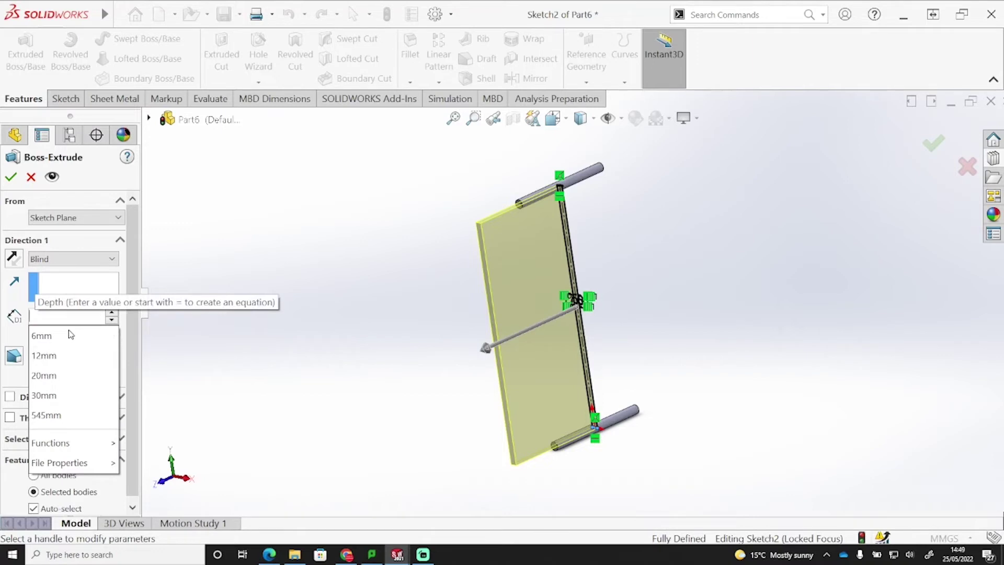
{"action": "type", "text": "30"}
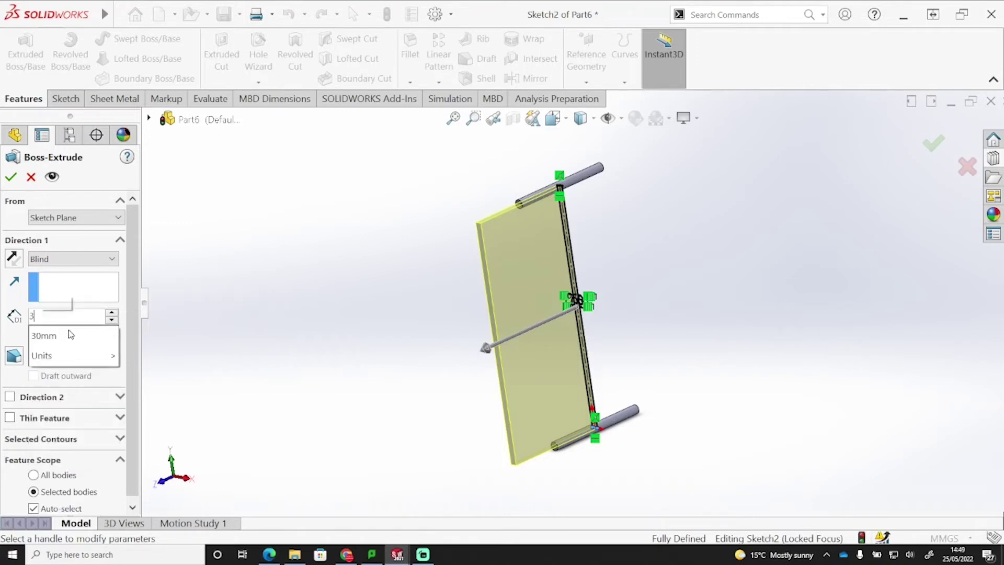
{"action": "left_click", "coordinate": [71, 335]}
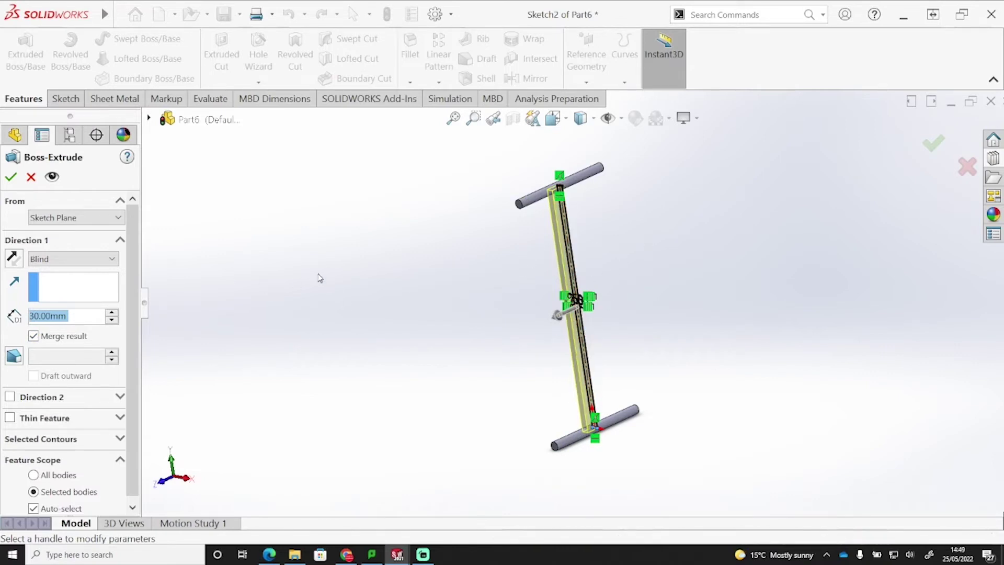
{"action": "left_click", "coordinate": [11, 178]}
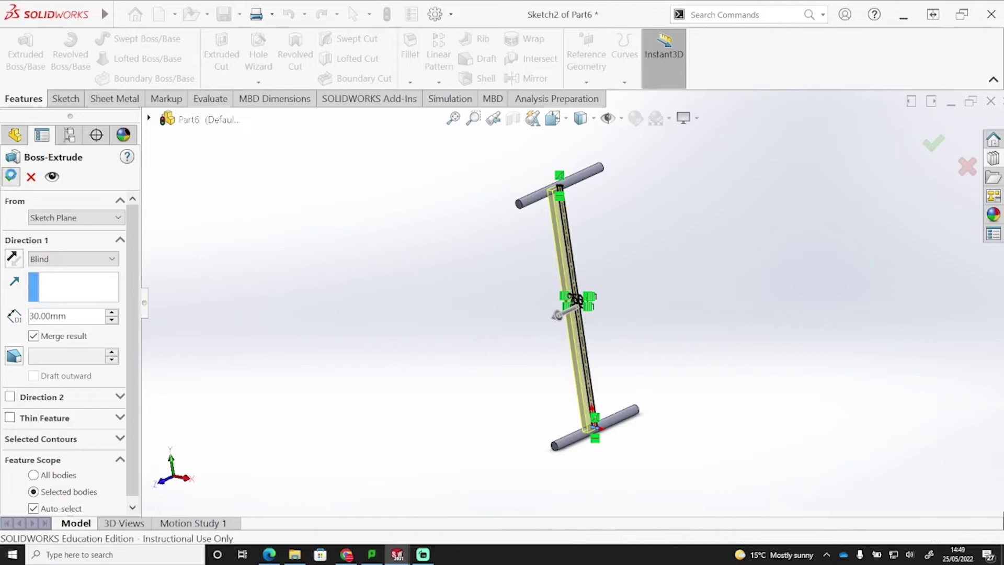
Start Sketch3 on the bar's face and draw a horizontal centerline across its width.
{"action": "left_click", "coordinate": [635, 328]}
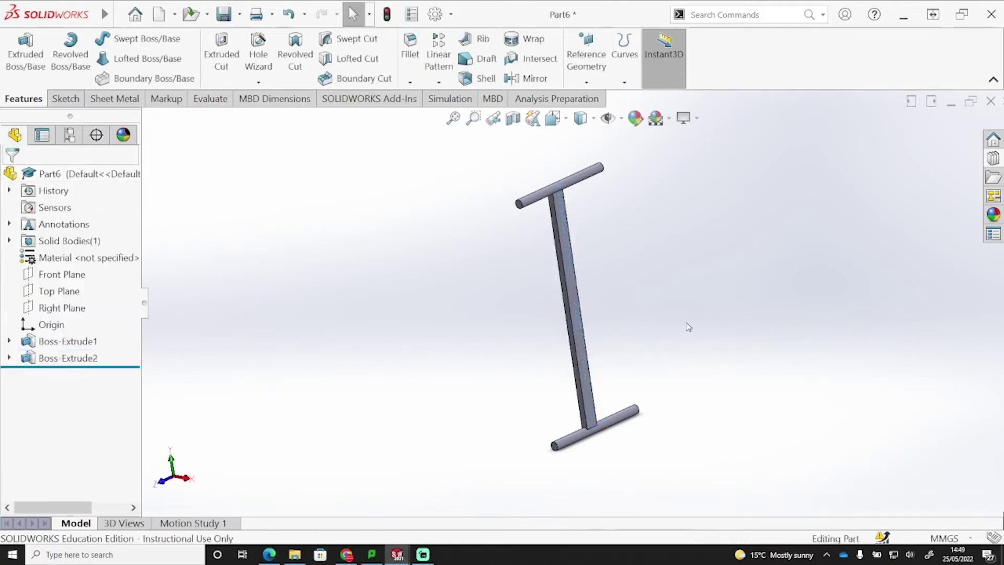
{"action": "middle_click_drag", "start_coordinate": [632, 337], "coordinate": [636, 313]}
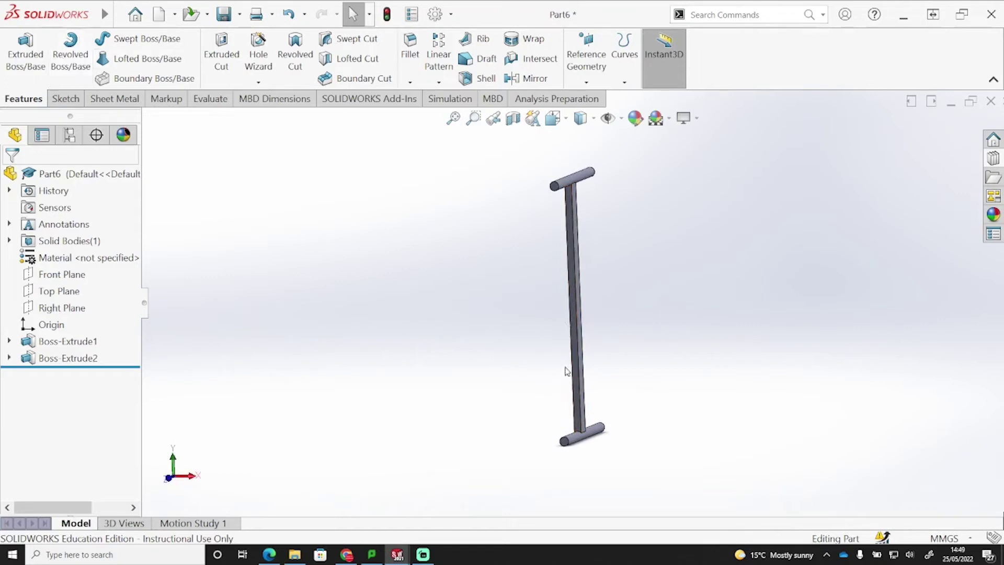
{"action": "left_click", "coordinate": [575, 321]}
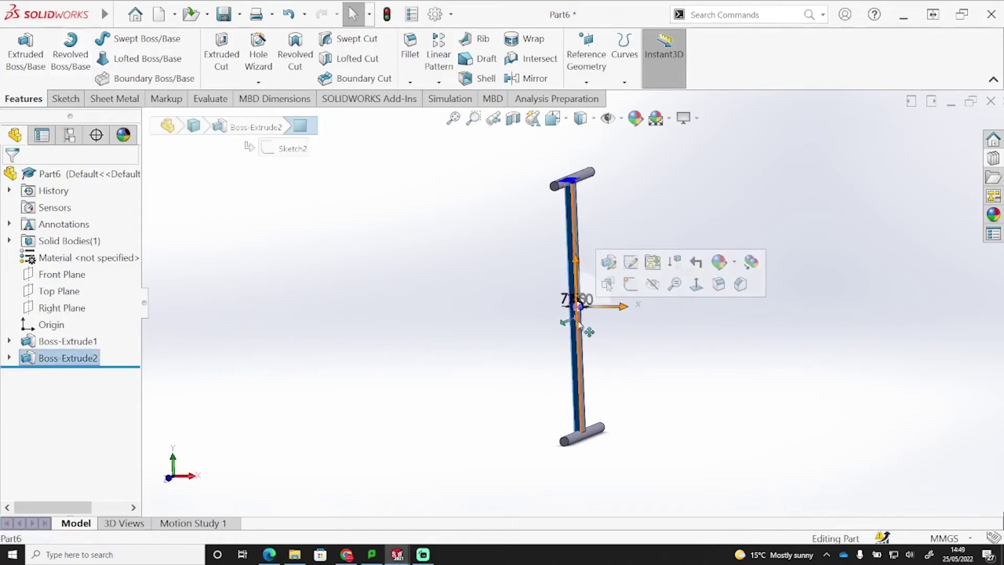
{"action": "left_click", "coordinate": [631, 286]}
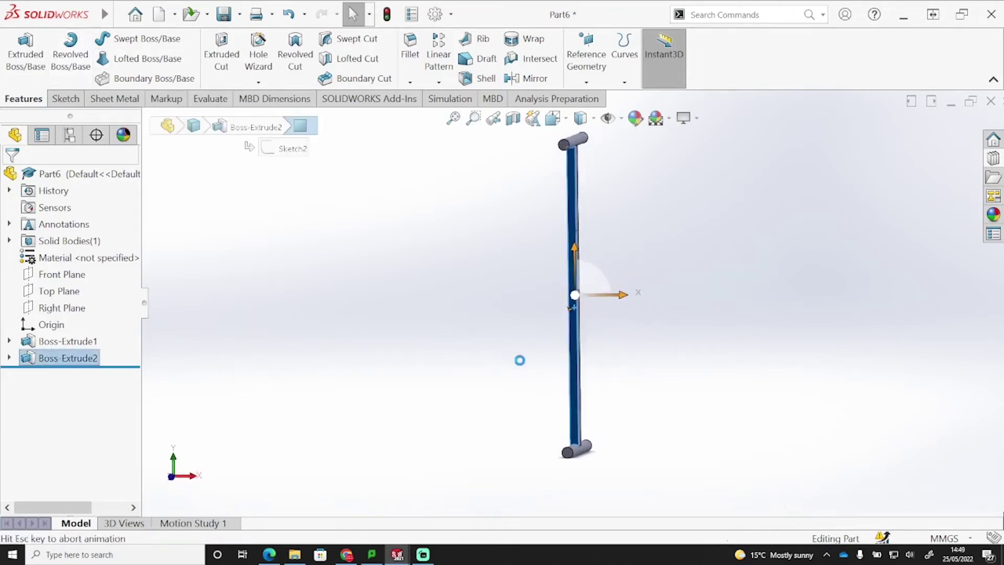
{"action": "left_click", "coordinate": [107, 38]}
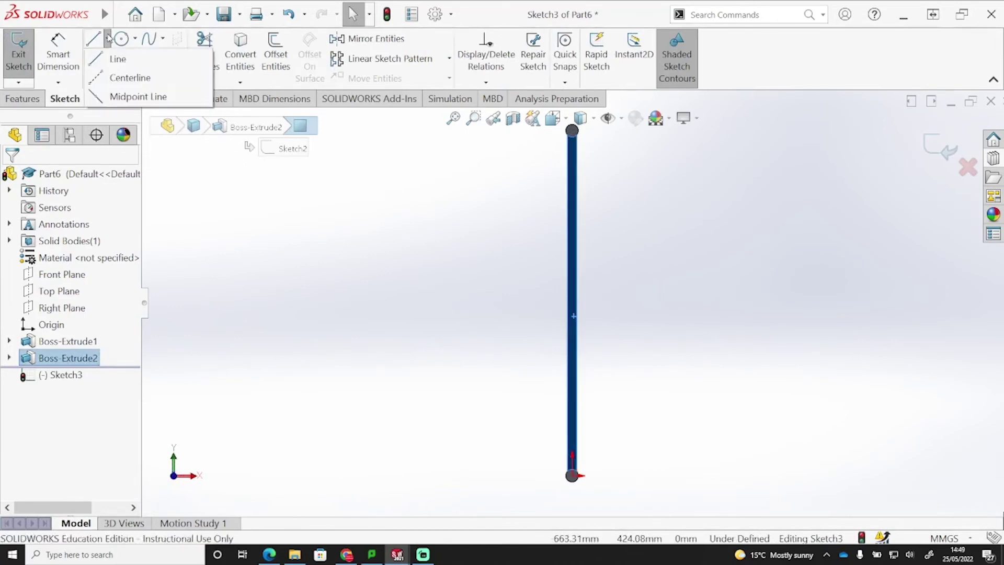
{"action": "left_click", "coordinate": [128, 77]}
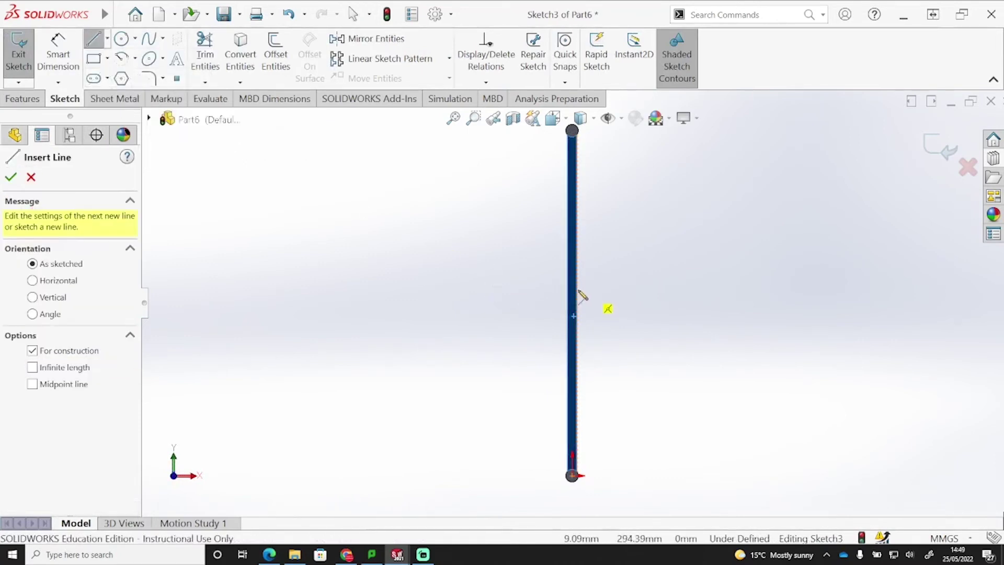
{"action": "left_click", "coordinate": [572, 304]}
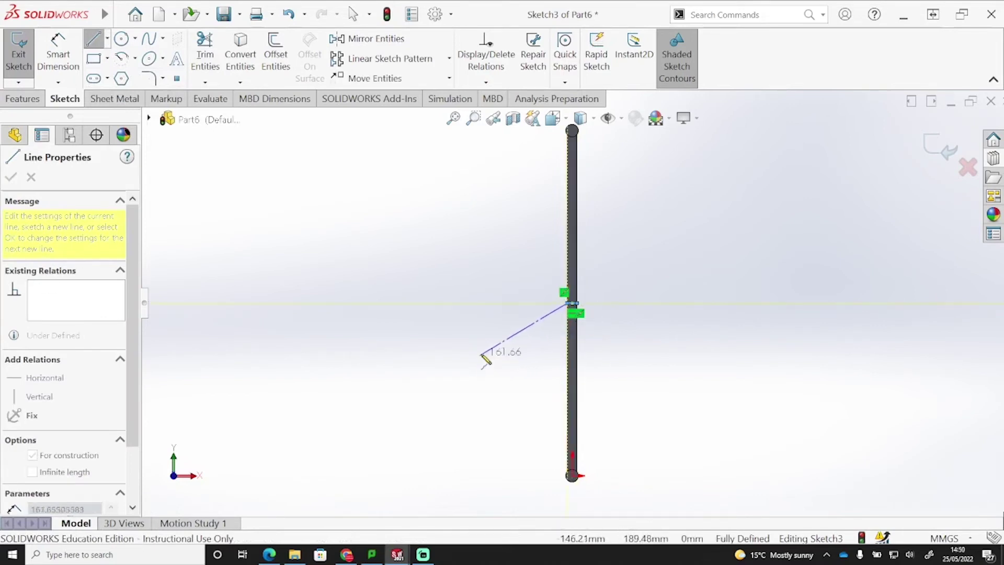
{"action": "key", "text": "Escape"}
{"action": "scroll", "coordinate": [571, 298], "scroll_direction": "down", "scroll_amount": 10}
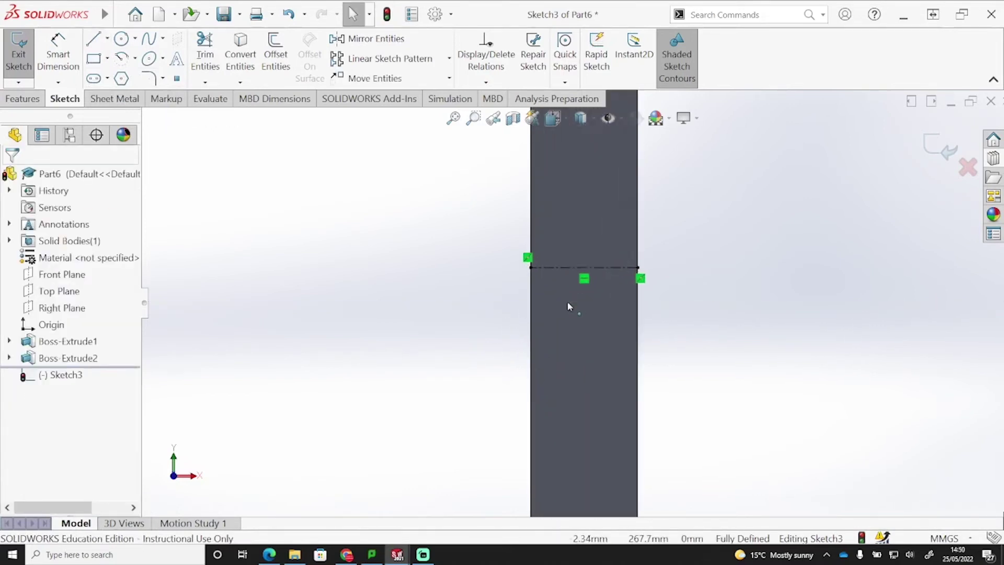
{"action": "scroll", "coordinate": [581, 285], "scroll_direction": "down", "scroll_amount": 2}
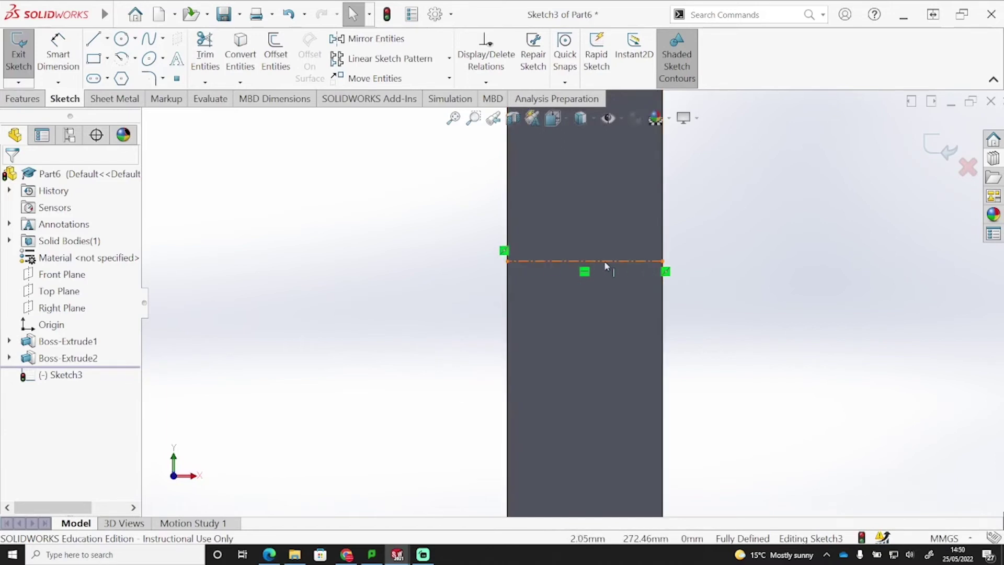
Draw a circle at the centerline's midpoint and dimension its diameter to 8.5 mm.
{"action": "left_click", "coordinate": [121, 39]}
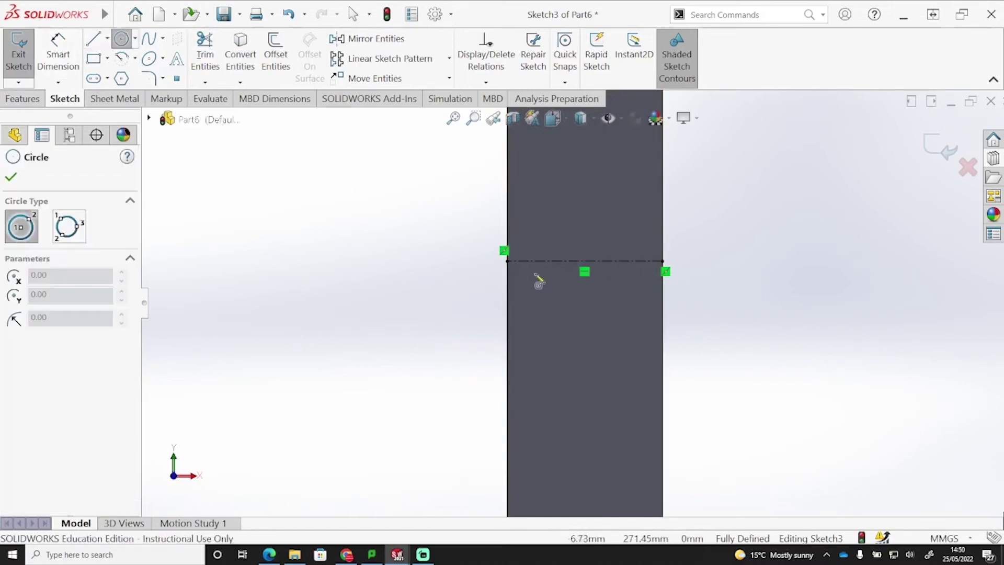
{"action": "left_click", "coordinate": [585, 261]}
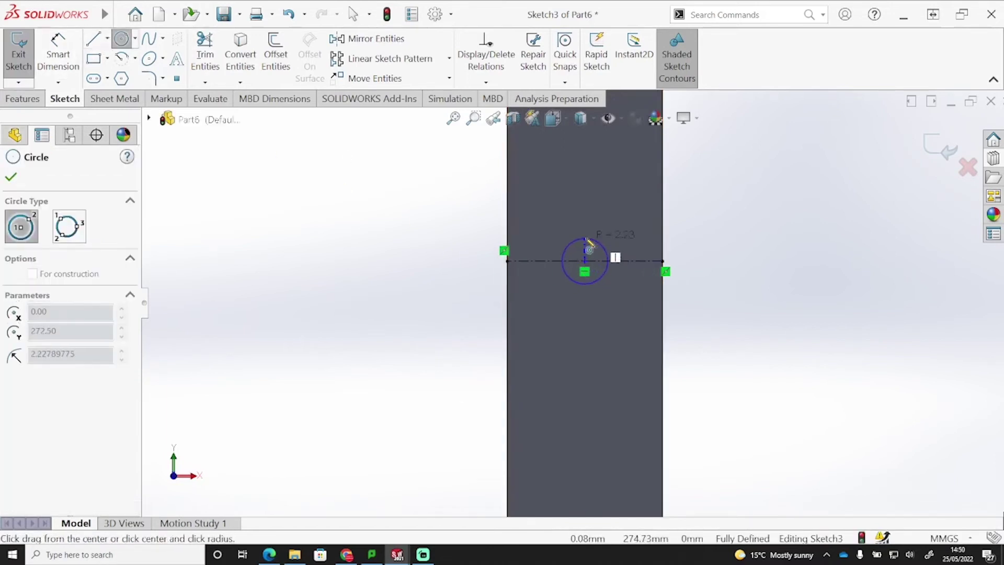
{"action": "left_click", "coordinate": [608, 262]}
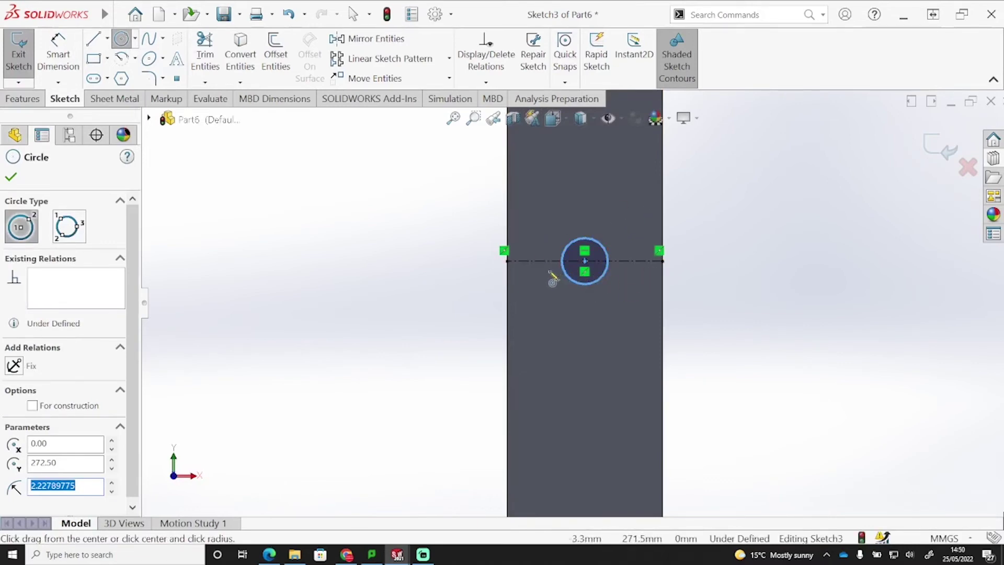
{"action": "key", "text": "Escape"}
{"action": "left_click", "coordinate": [58, 53]}
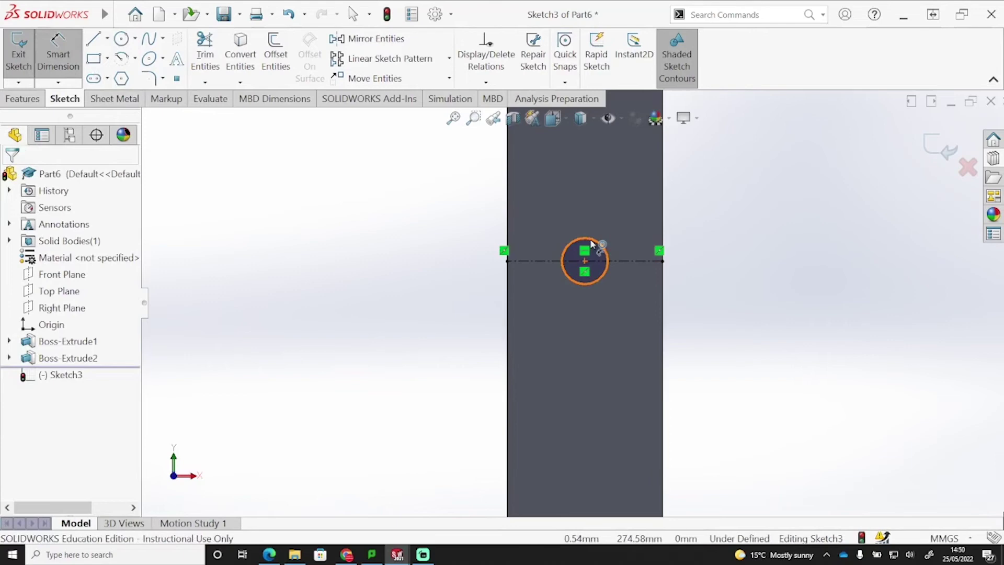
{"action": "left_click", "coordinate": [582, 240]}
{"action": "left_click", "coordinate": [647, 209]}
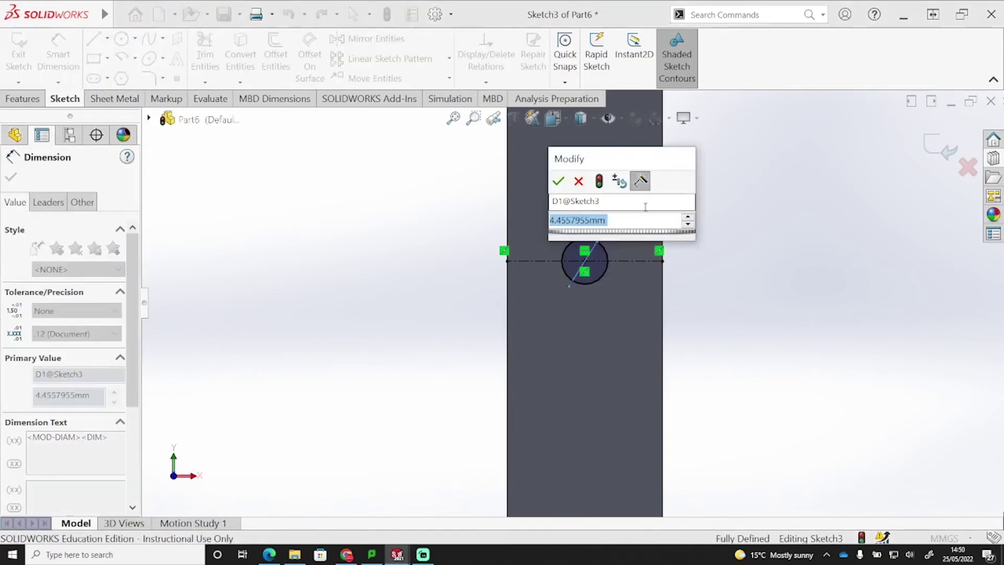
{"action": "type", "text": "8.5"}
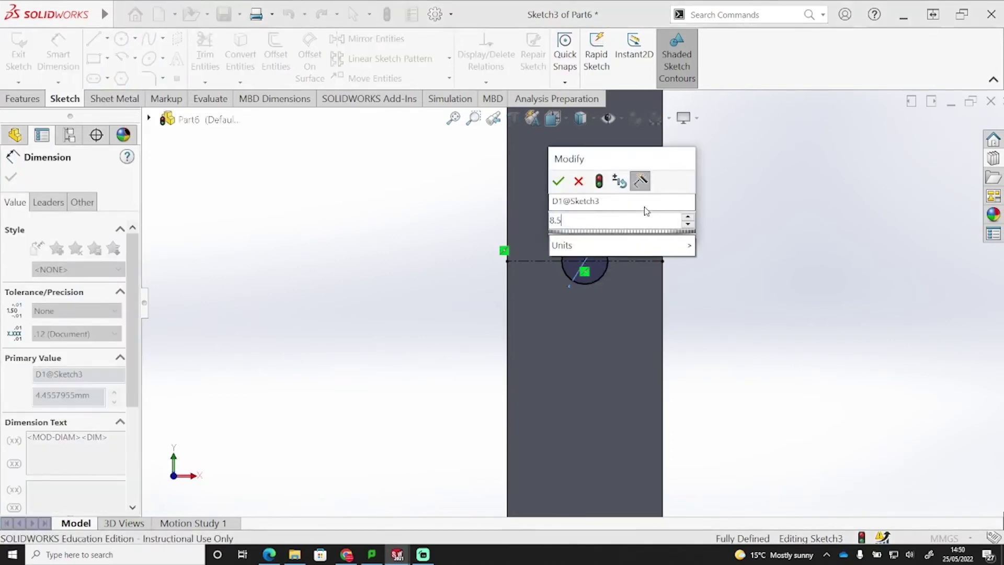
{"action": "key", "text": "Return"}
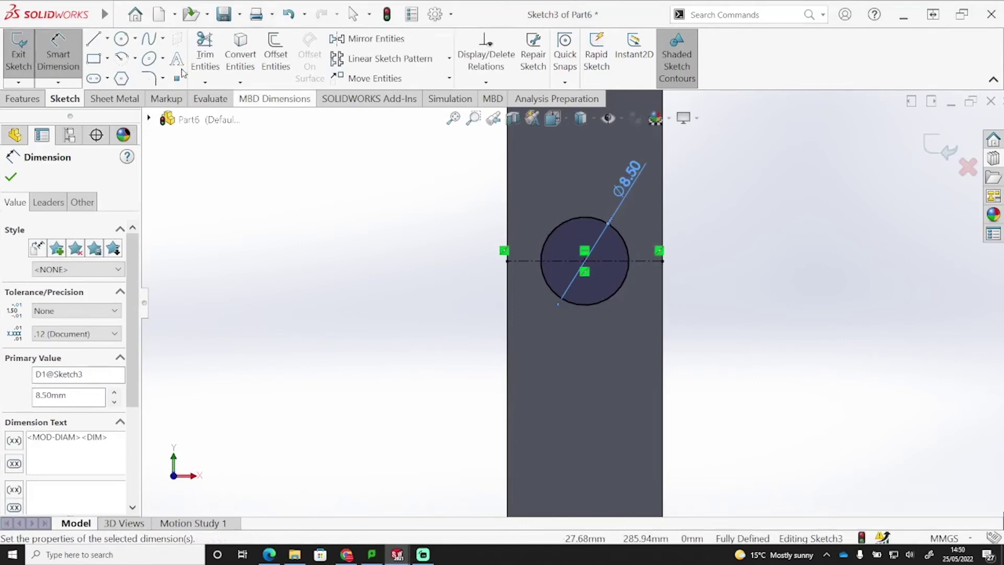
Cut the Ø8.5 mm circle 30 mm blind through the bar as Cut-Extrude1, then orbit to view the hole.
{"action": "left_click", "coordinate": [23, 99]}
{"action": "left_click", "coordinate": [221, 58]}
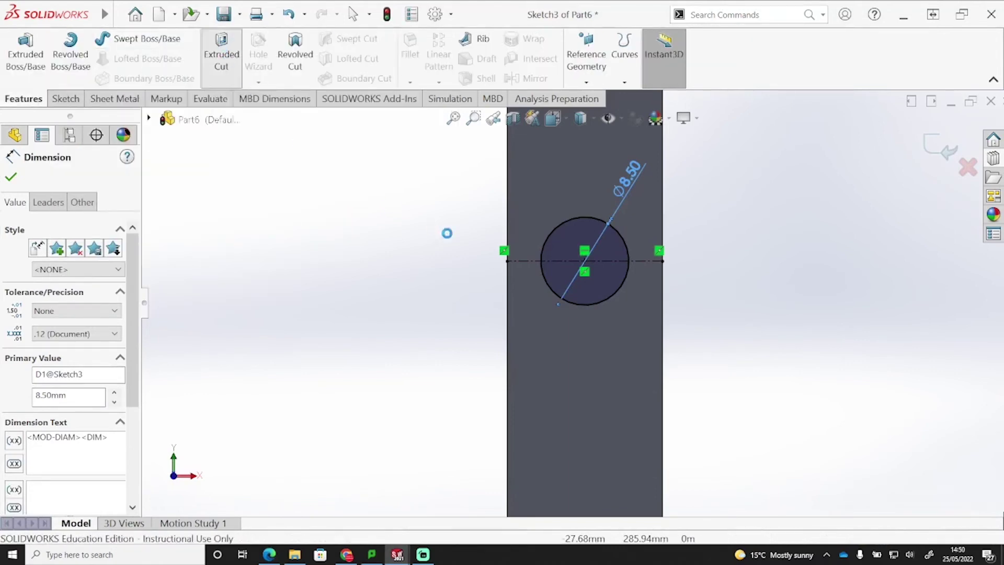
{"action": "scroll", "coordinate": [601, 317], "scroll_direction": "up", "scroll_amount": 5}
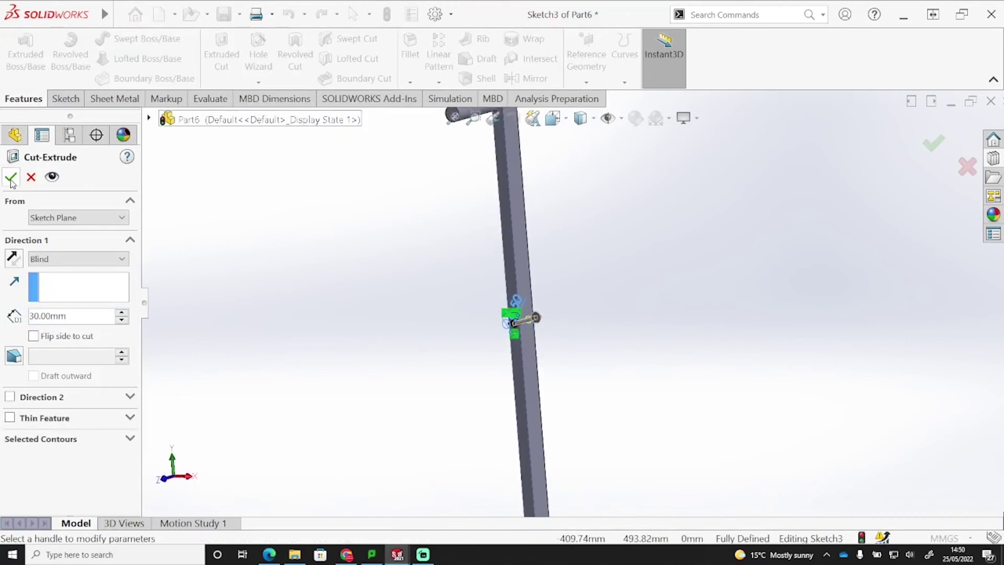
{"action": "key", "text": "Return"}
{"action": "middle_click_drag", "start_coordinate": [552, 305], "coordinate": [615, 350]}
{"action": "scroll", "coordinate": [620, 331], "scroll_direction": "down", "scroll_amount": 5}
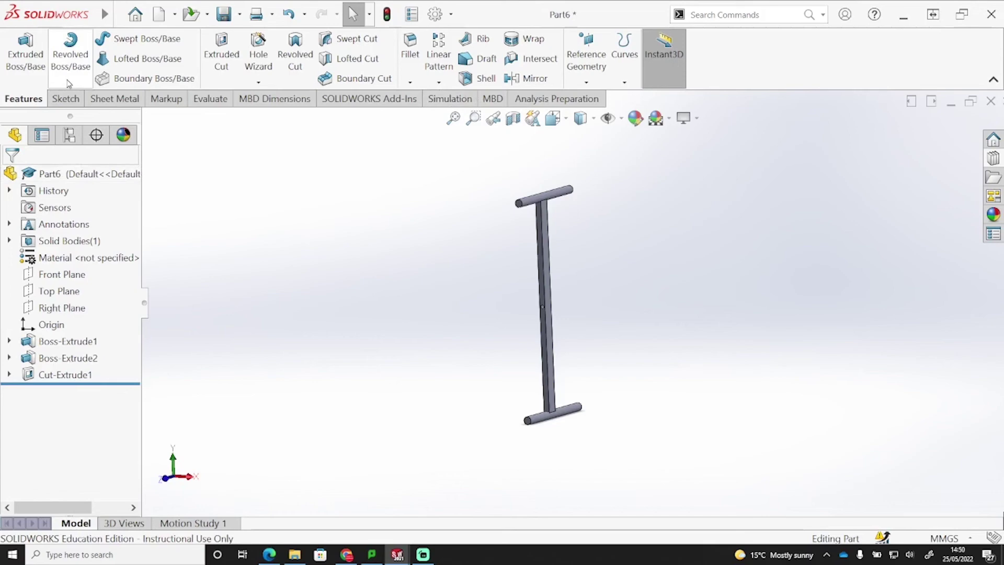
Save the part under the new name 'leg 2' in the Small Table folder.
{"action": "left_click", "coordinate": [239, 15]}
{"action": "left_click", "coordinate": [253, 55]}
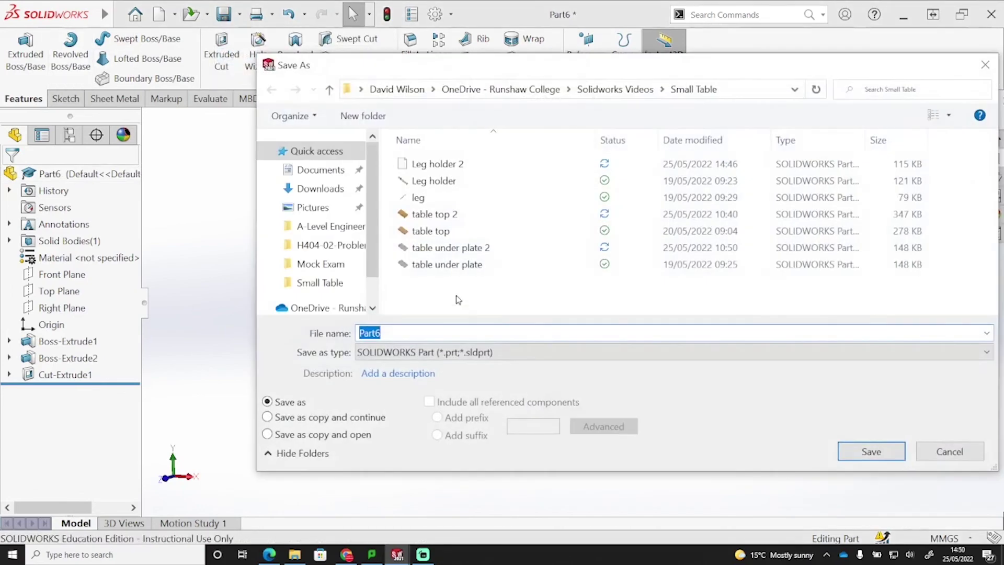
{"action": "left_click", "coordinate": [445, 198]}
{"action": "left_click", "coordinate": [407, 332]}
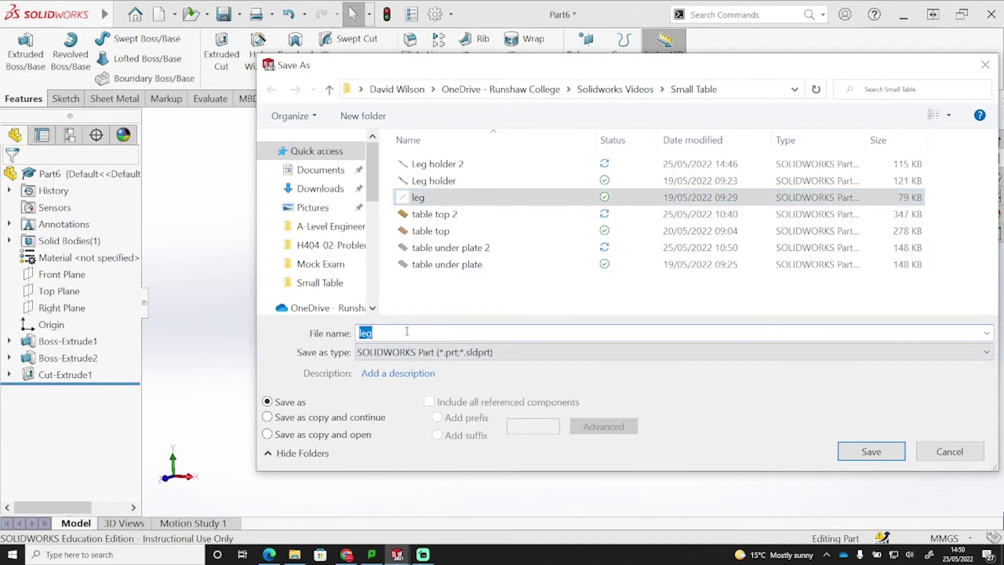
{"action": "type", "text": "2"}
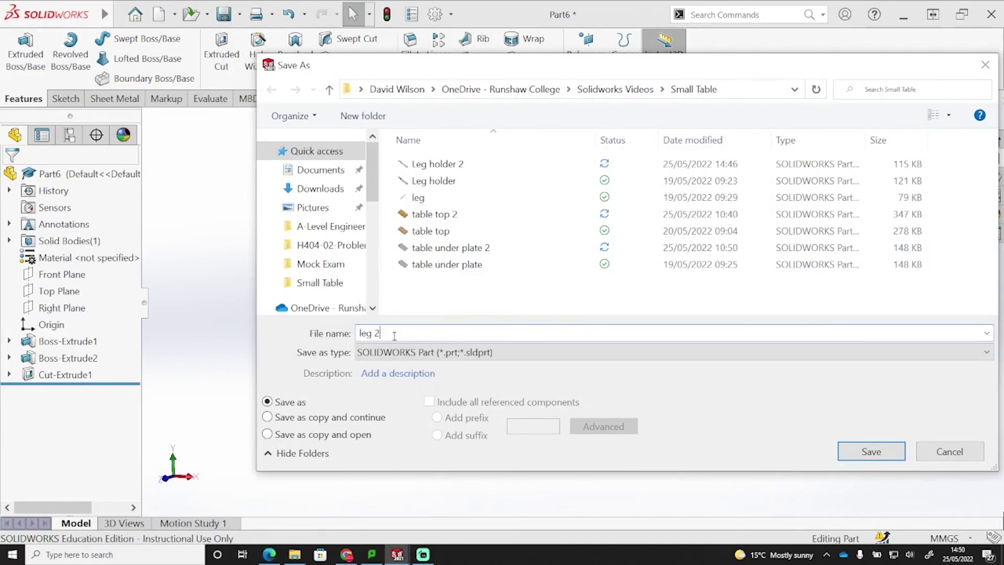
{"action": "left_click", "coordinate": [861, 451]}
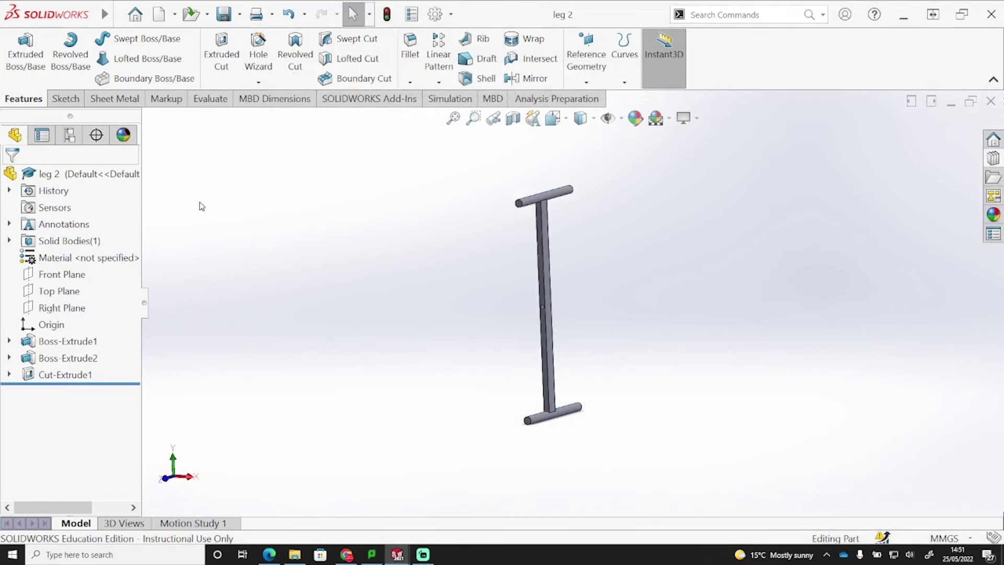
Apply Galvanized Steel as the part's material, found by searching 'ga' in the material library.
{"action": "left_click", "coordinate": [104, 259]}
{"action": "right_click", "coordinate": [104, 259]}
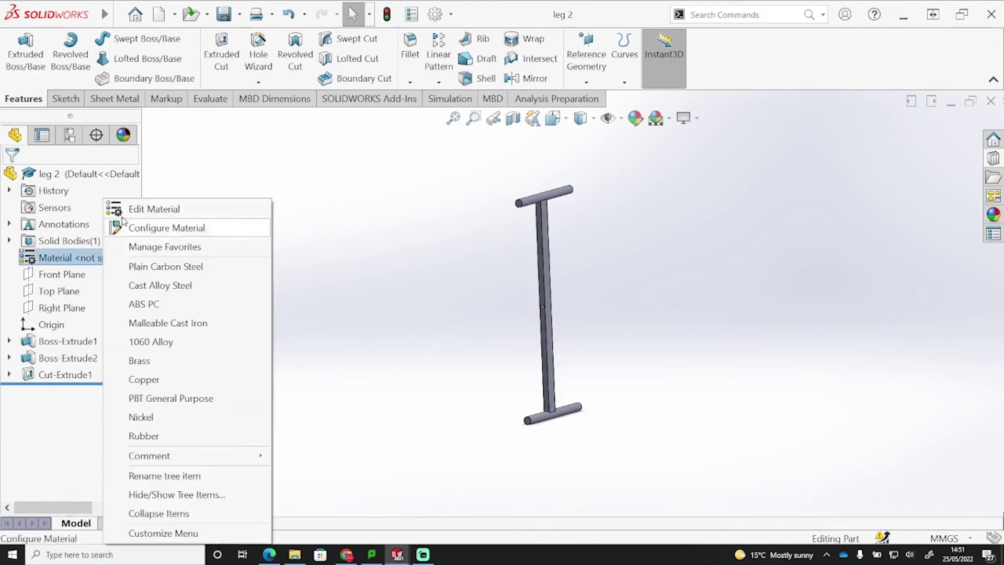
{"action": "left_click", "coordinate": [155, 210]}
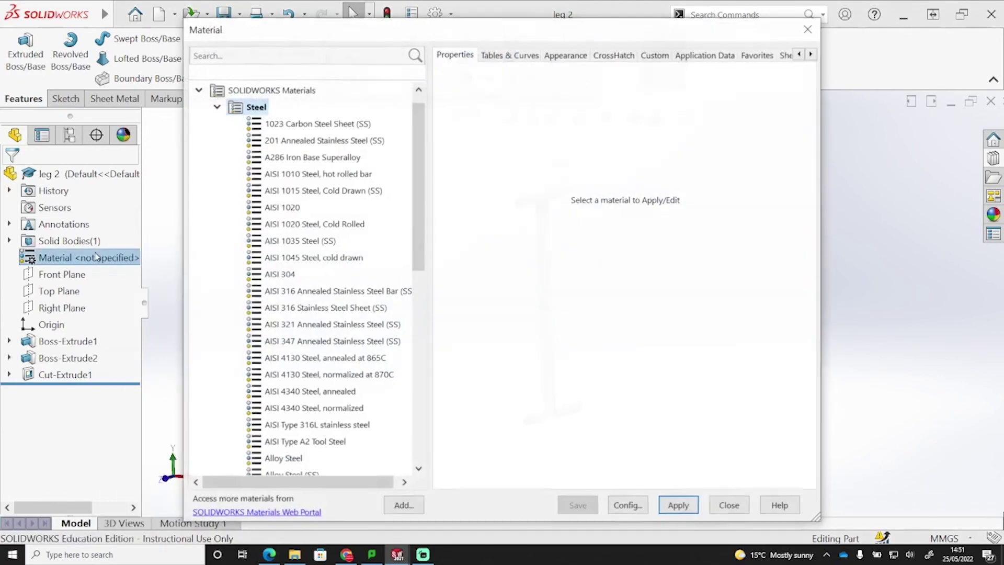
{"action": "left_click", "coordinate": [253, 57]}
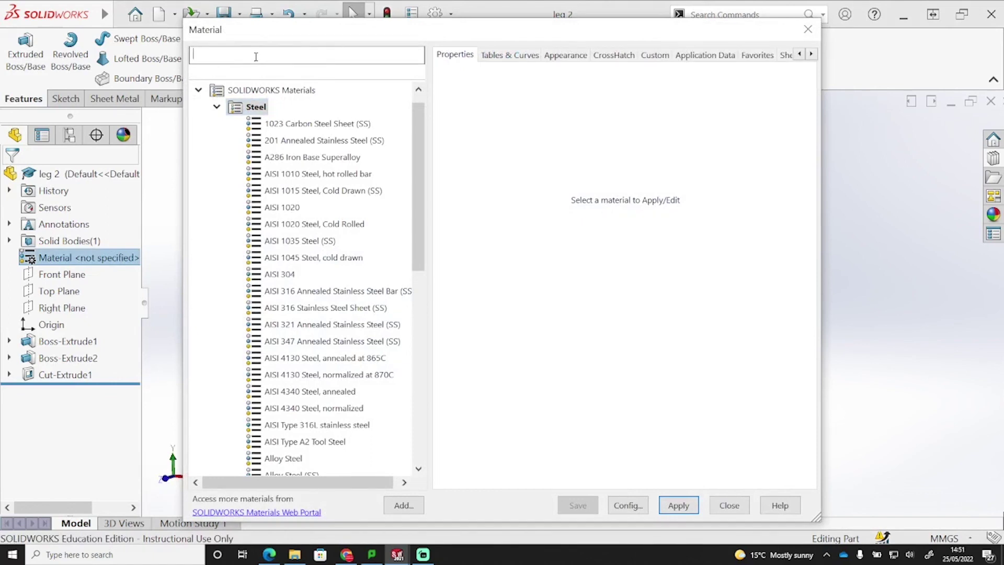
{"action": "type", "text": "g"}
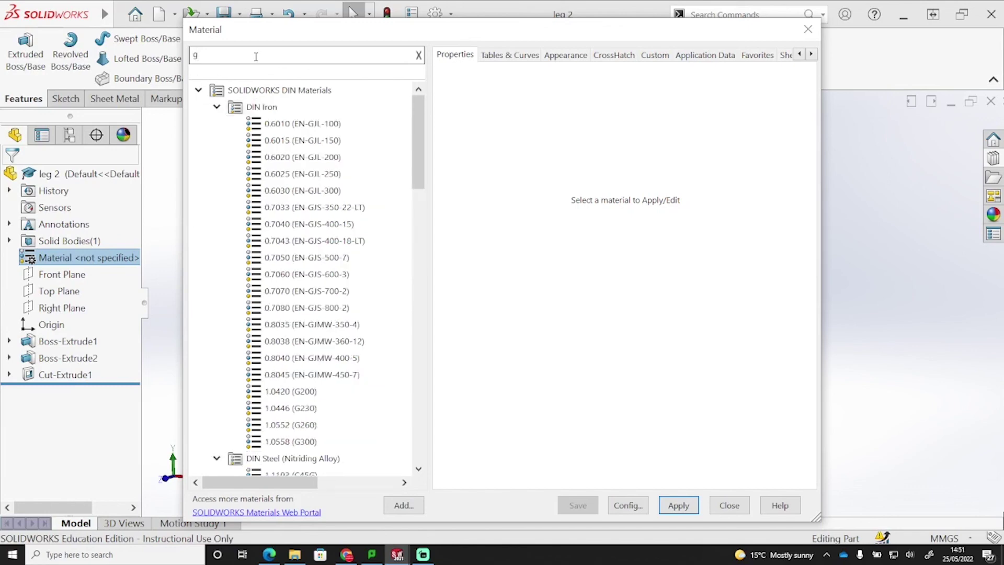
{"action": "type", "text": "a"}
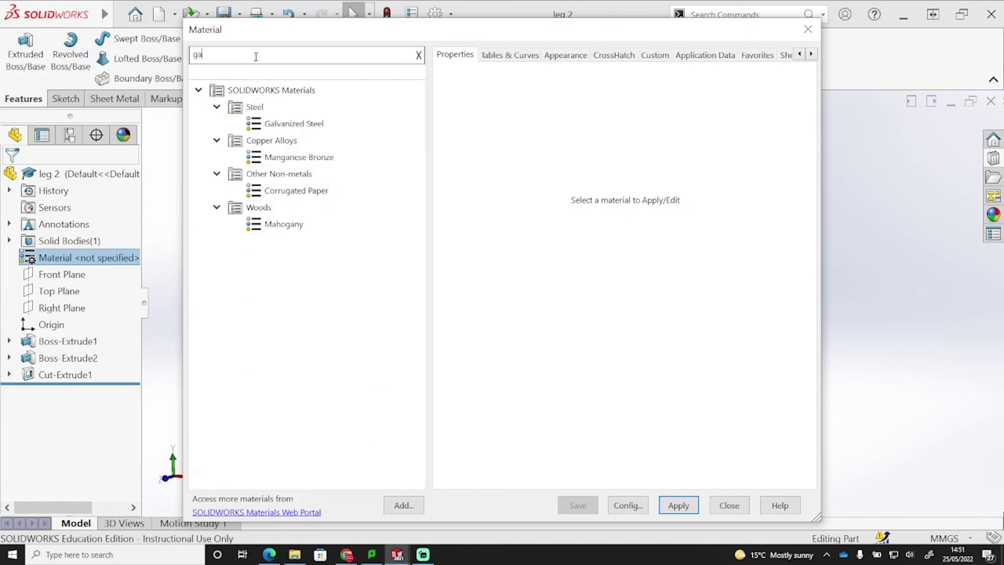
{"action": "left_click", "coordinate": [299, 124]}
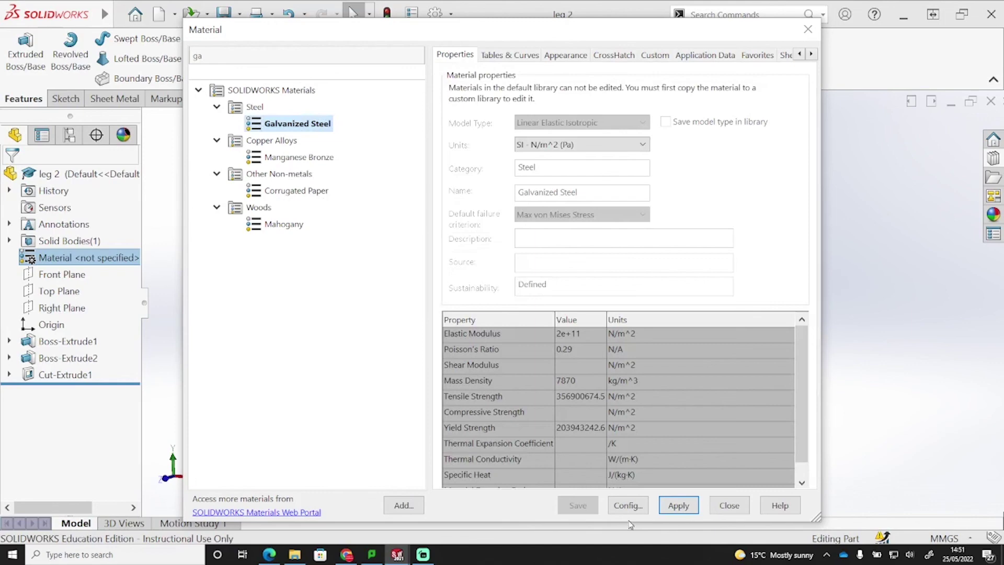
{"action": "left_click", "coordinate": [679, 506]}
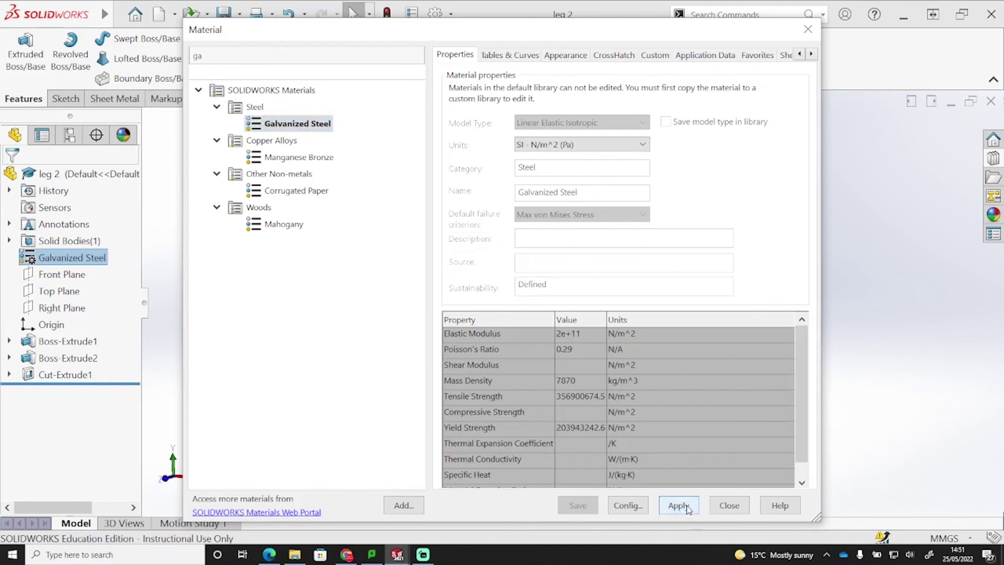
{"action": "left_click", "coordinate": [718, 506]}
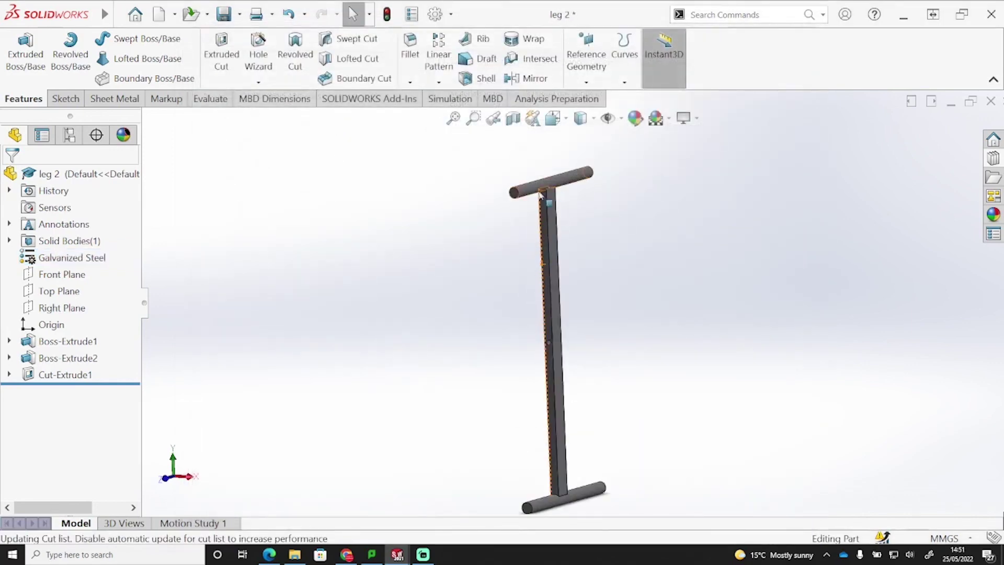
Save leg 2 with its Galvanized Steel material.
{"action": "left_click", "coordinate": [169, 13]}
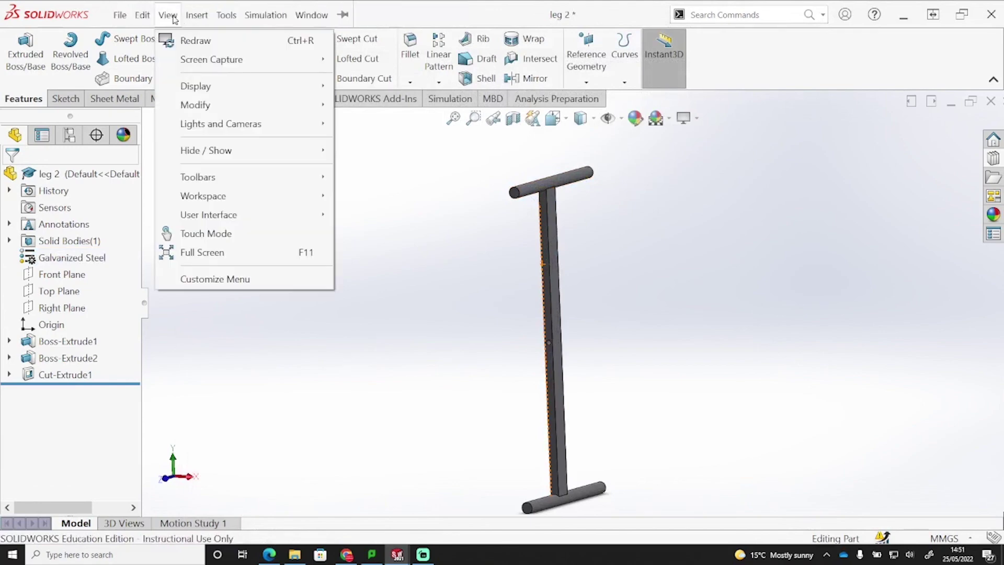
{"action": "left_click", "coordinate": [397, 213]}
{"action": "left_click", "coordinate": [232, 14]}
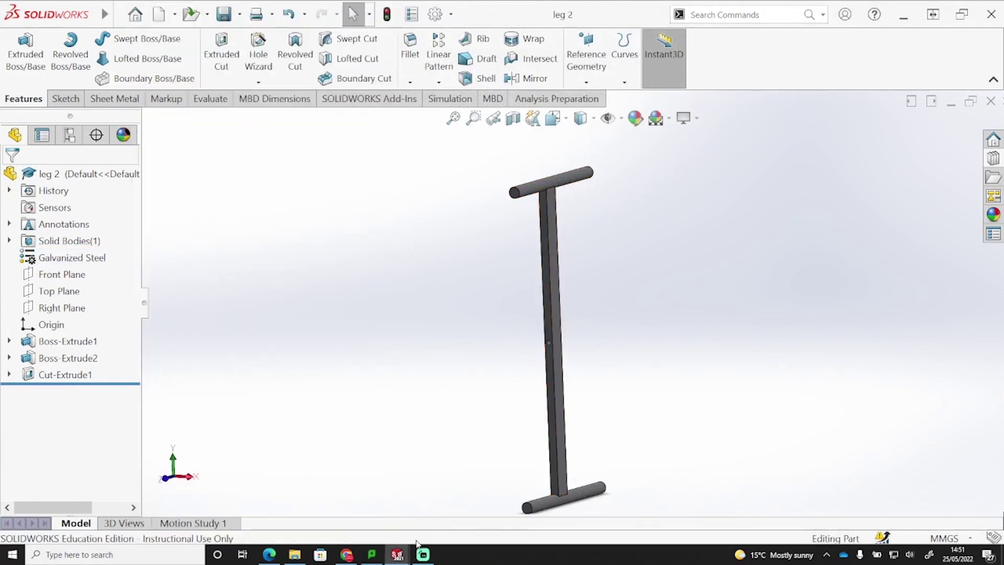
Create a new empty Assembly document.
{"action": "left_click", "coordinate": [115, 15]}
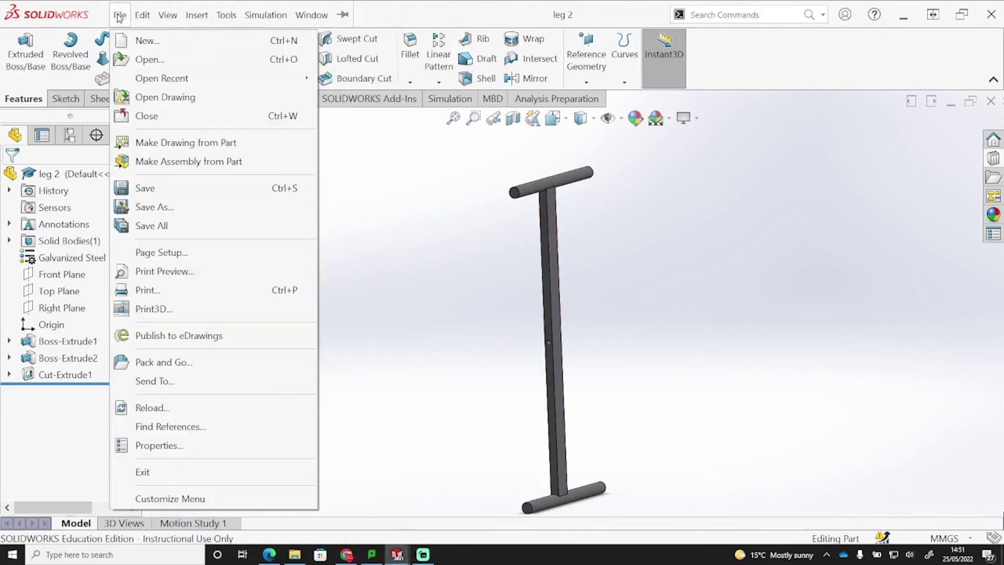
{"action": "left_click", "coordinate": [144, 40]}
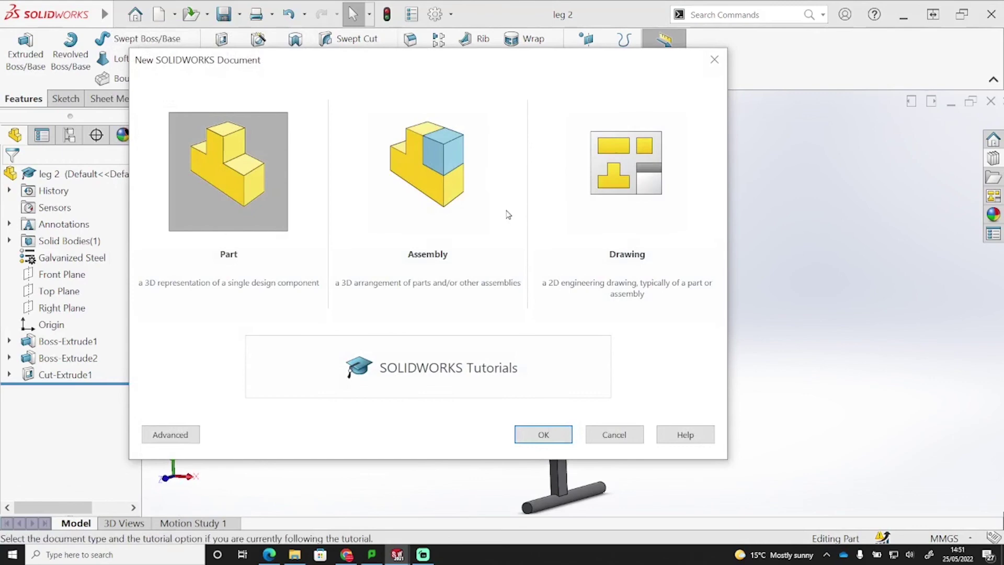
{"action": "left_click", "coordinate": [461, 168]}
{"action": "left_click", "coordinate": [544, 434]}
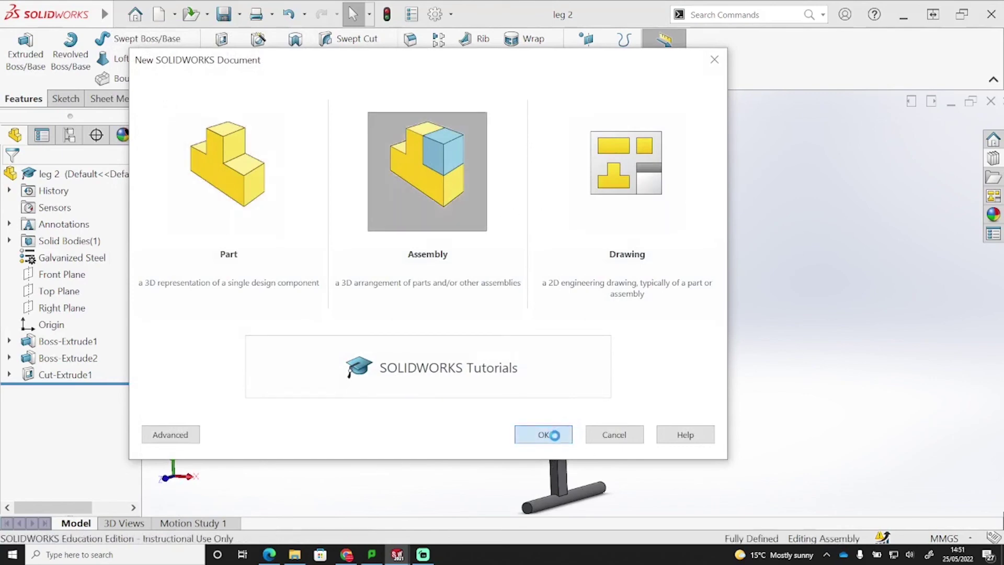